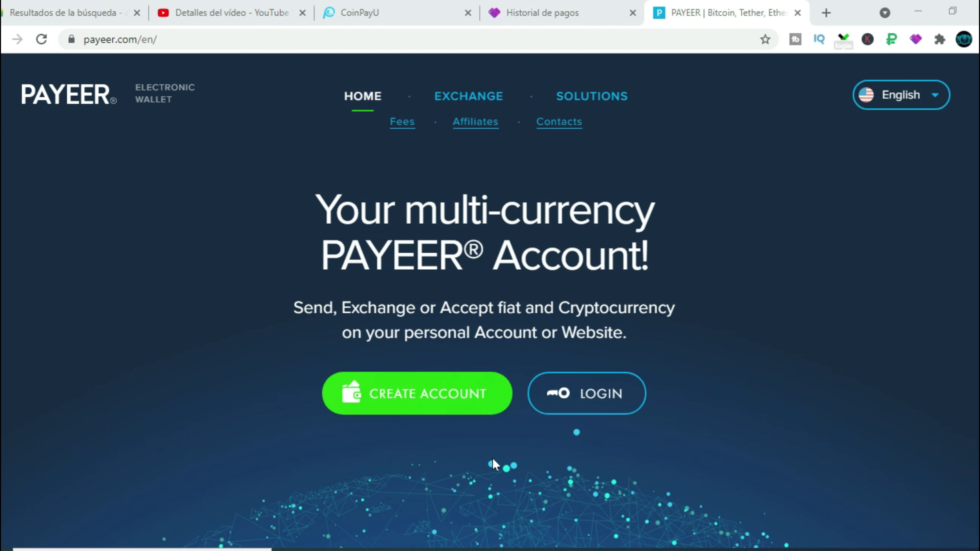
# Start creating a Payeer account and submit the email address for registration
pyautogui.click(431, 394)
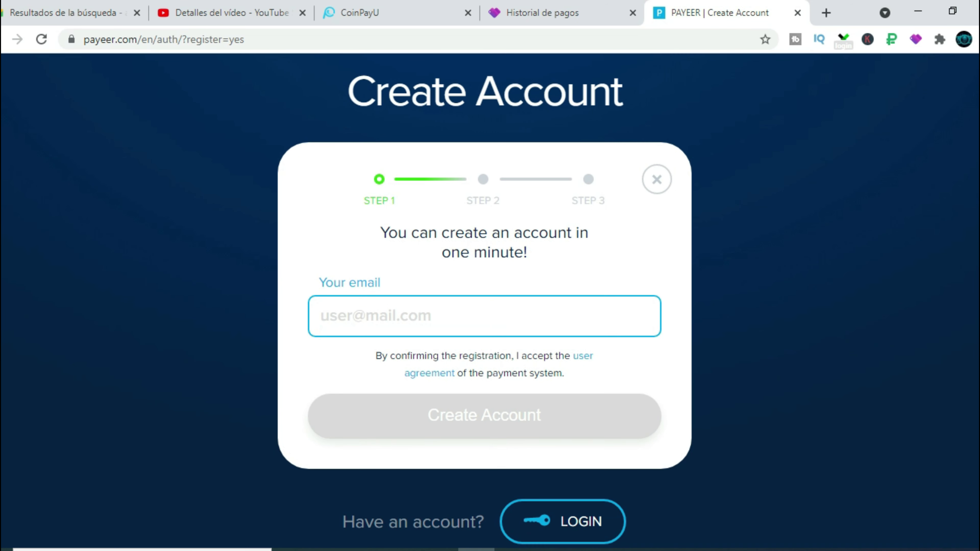
pyautogui.click(333, 316)
pyautogui.hotkey('ctrl', 'v')
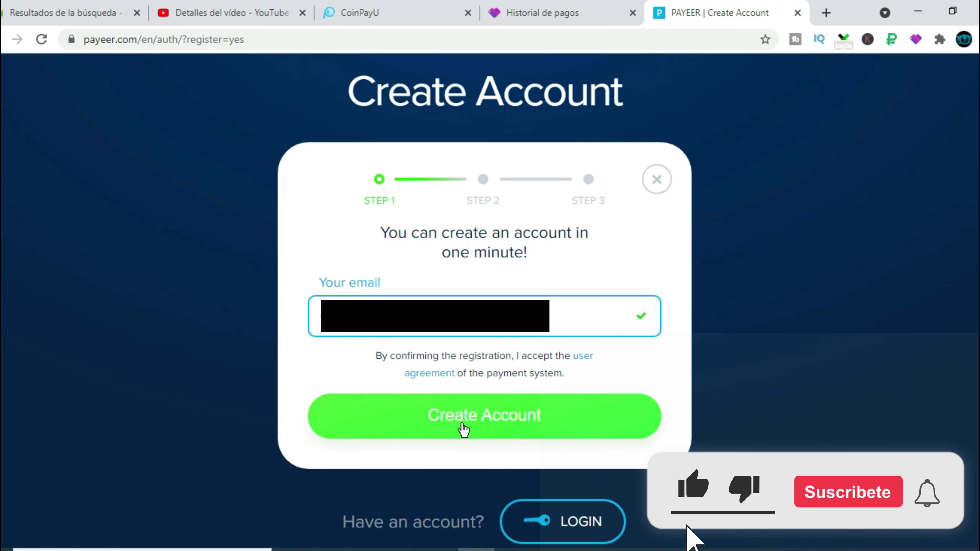
pyautogui.click(475, 419)
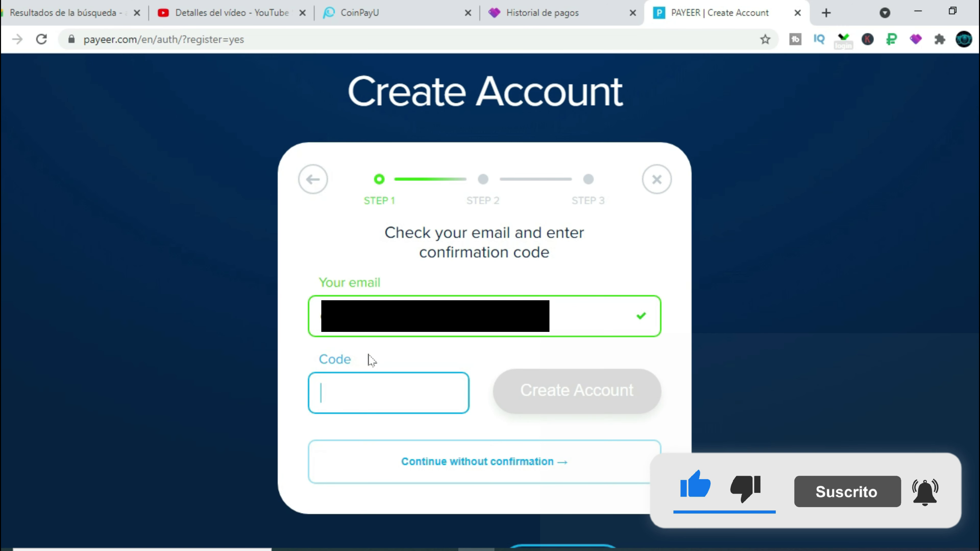
# Switch to Gmail in Firefox, open the newest Payeer message in the inbox and copy its verification code
pyautogui.click(587, 550)
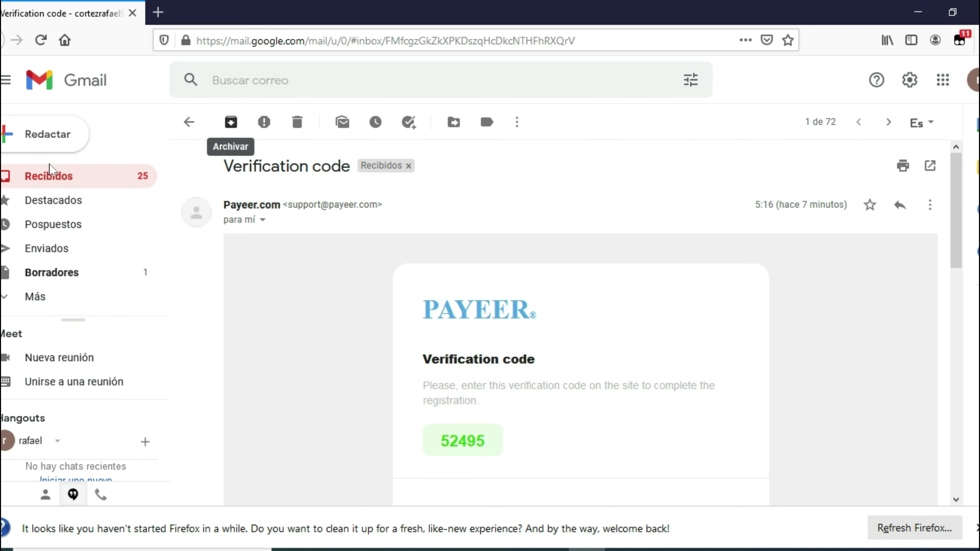
pyautogui.click(56, 180)
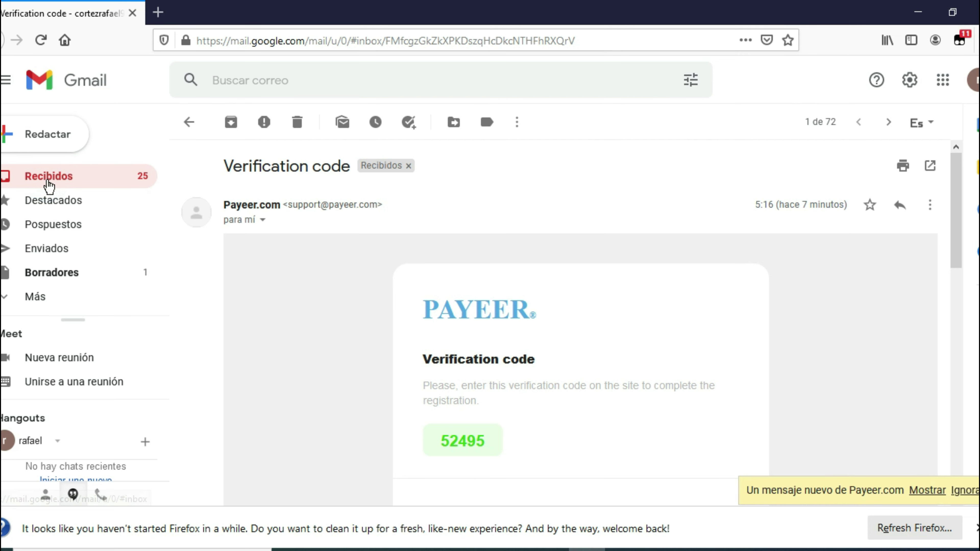
pyautogui.click(417, 197)
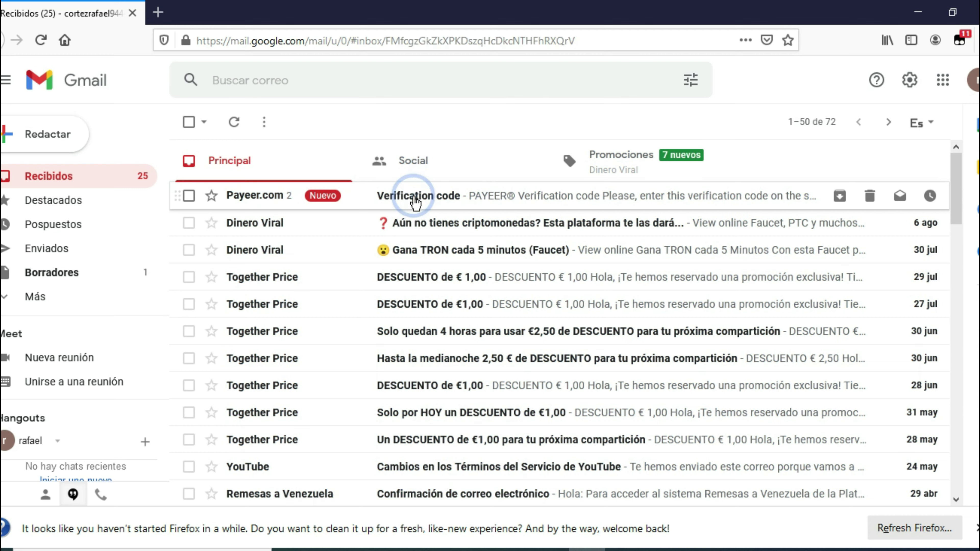
pyautogui.moveTo(968, 239); pyautogui.dragTo(968, 342)
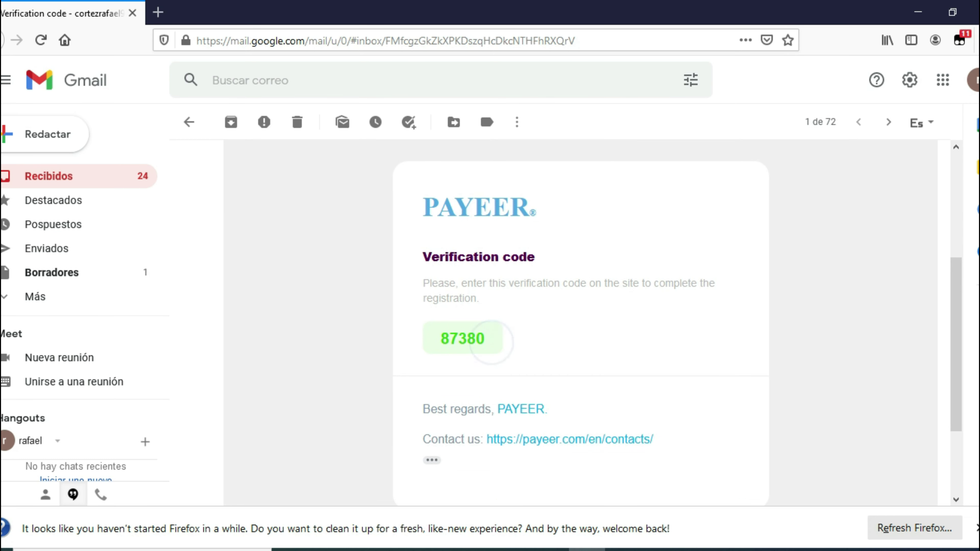
pyautogui.moveTo(441, 339); pyautogui.dragTo(485, 339)
pyautogui.hotkey('ctrl', 'c')
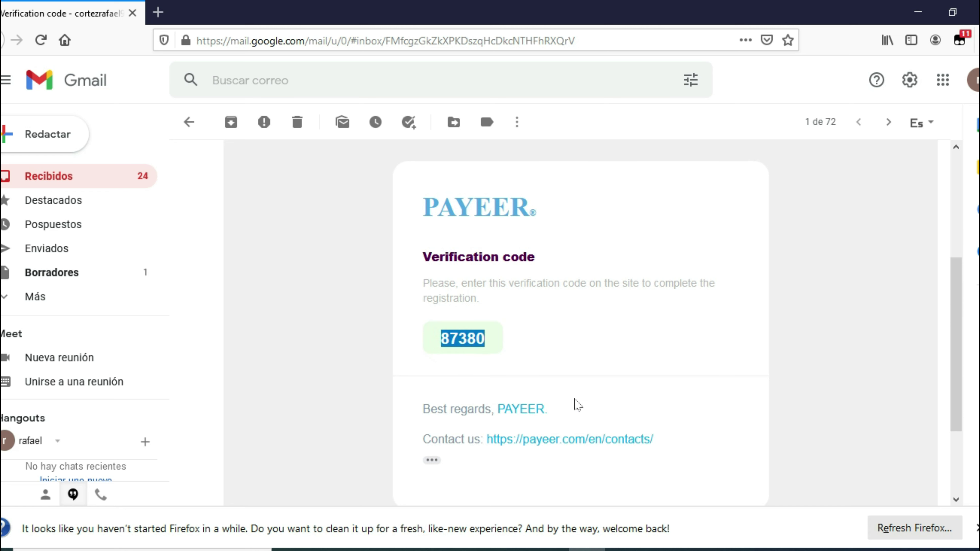
# Back in the Payeer registration, submit the emailed verification code and accept the filled-in password, secret code and account name
pyautogui.click(544, 544)
pyautogui.click(342, 387)
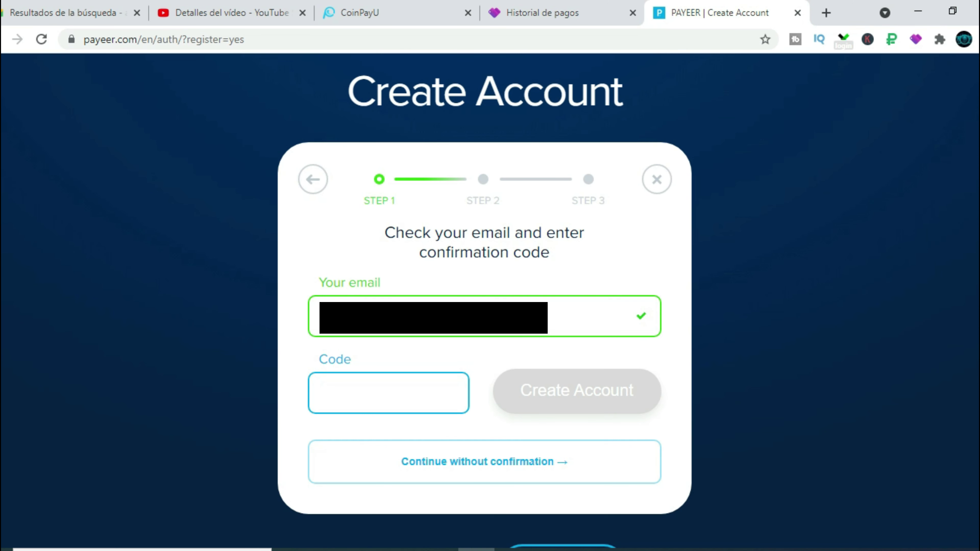
pyautogui.hotkey('ctrl', 'v')
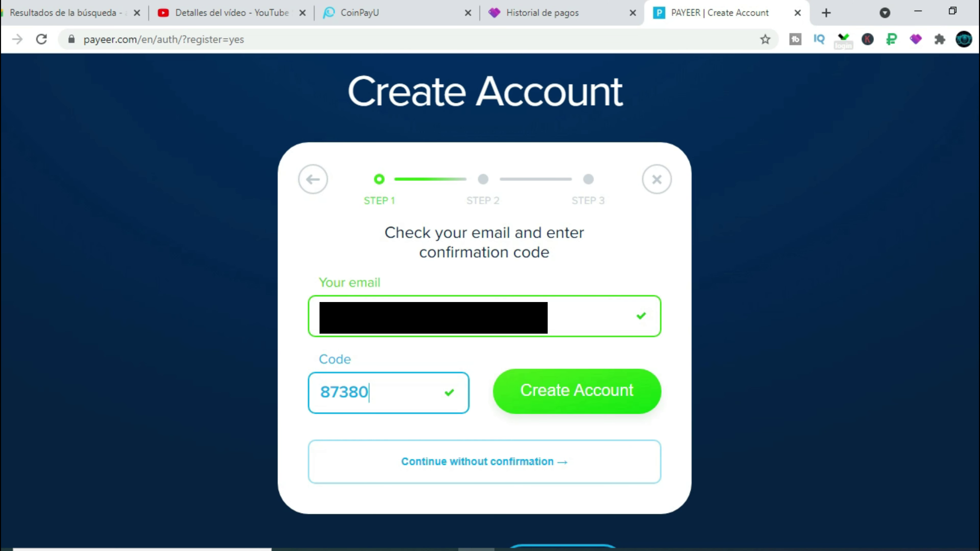
pyautogui.click(580, 393)
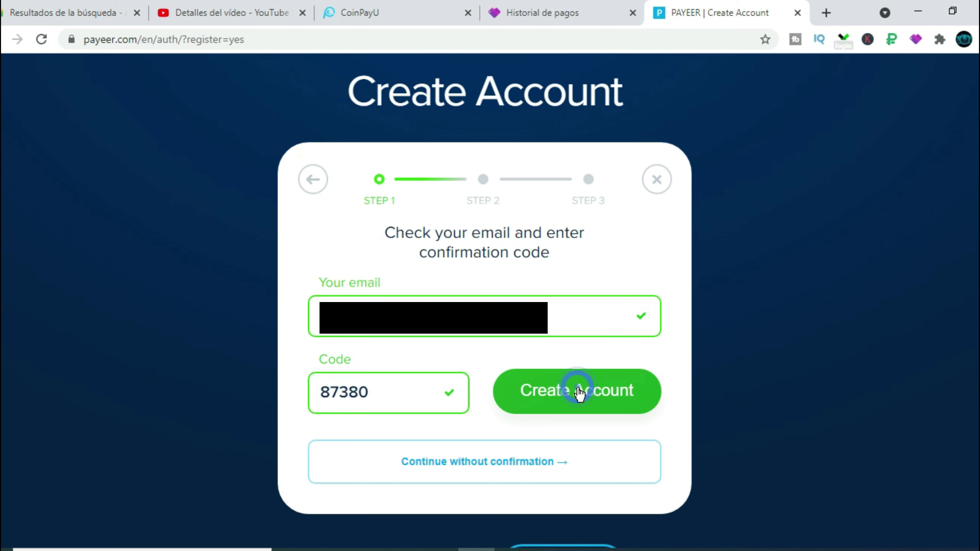
pyautogui.scroll(-1, 484, 301)
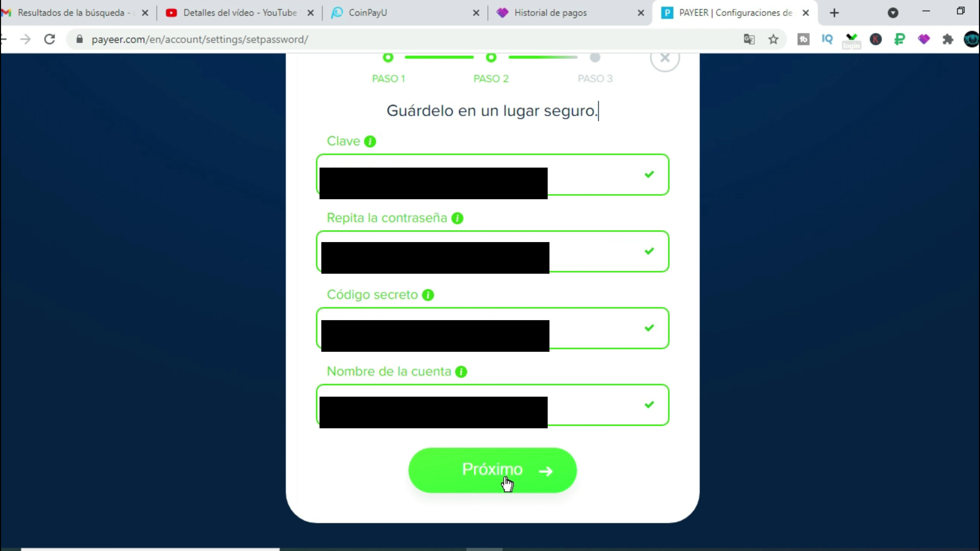
pyautogui.click(489, 471)
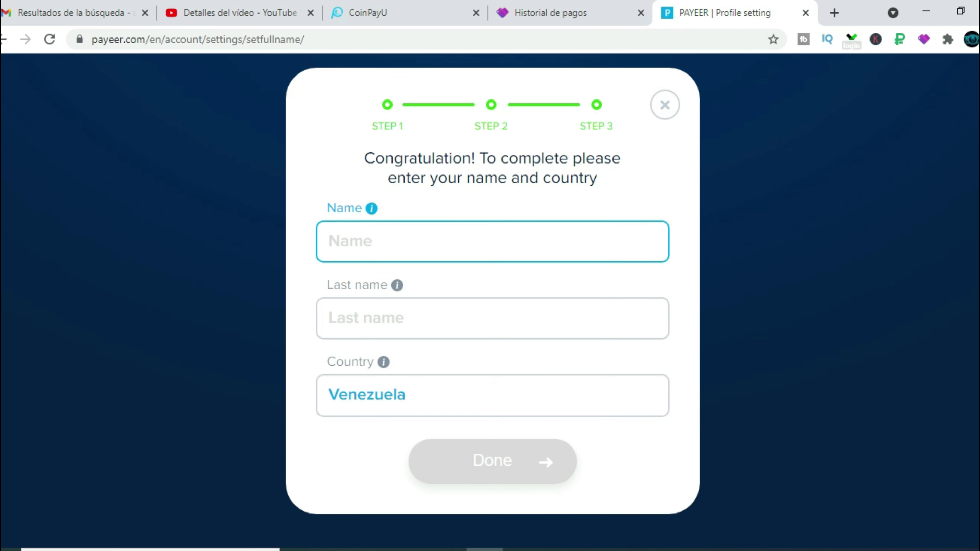
# Fill in the account holder's first and last name and complete the registration
pyautogui.press('Down')
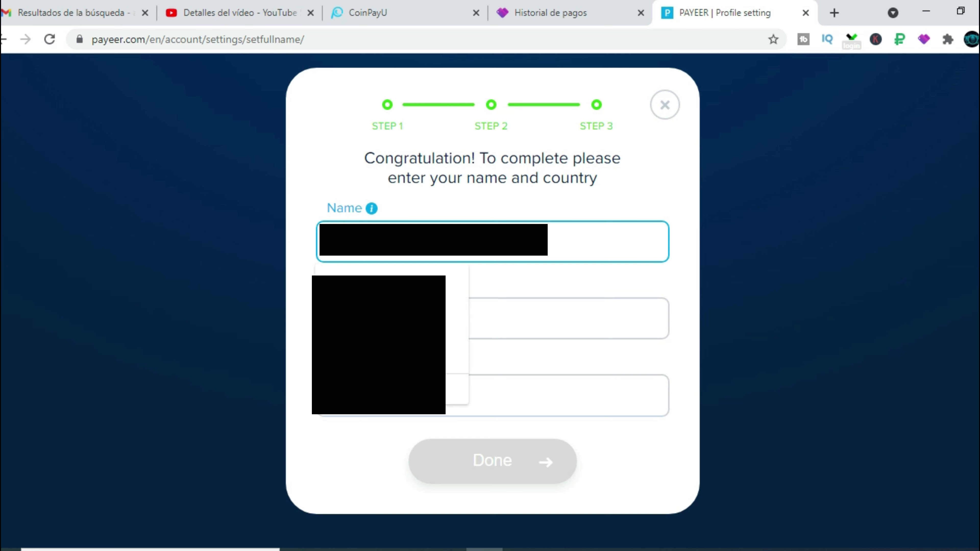
pyautogui.press('Escape')
pyautogui.press('Down')
pyautogui.press('Return')
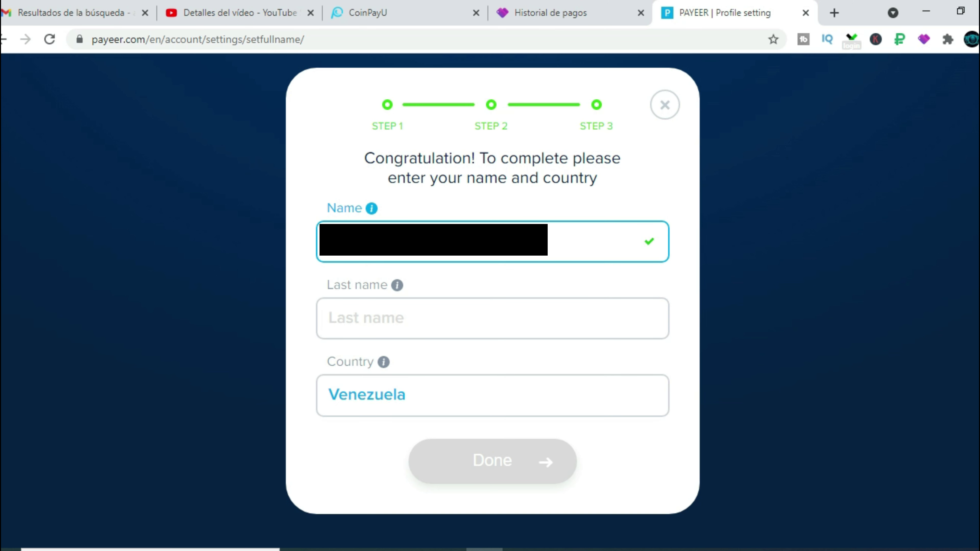
pyautogui.click(356, 317)
pyautogui.press('Down')
pyautogui.press('Return')
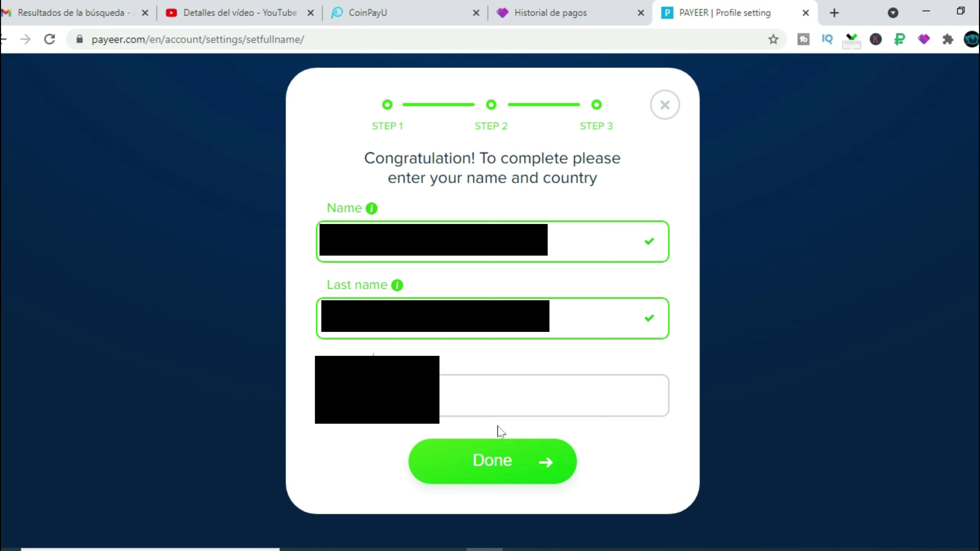
pyautogui.click(494, 463)
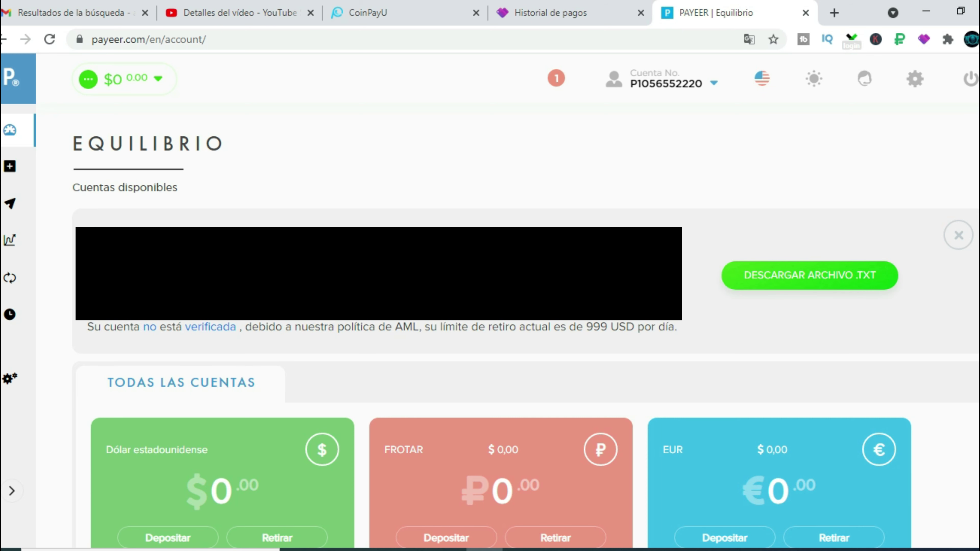
# Look over the new account's balance page and copy the account number from the account details
pyautogui.scroll(-3, 328, 173)
pyautogui.scroll(3, 328, 172)
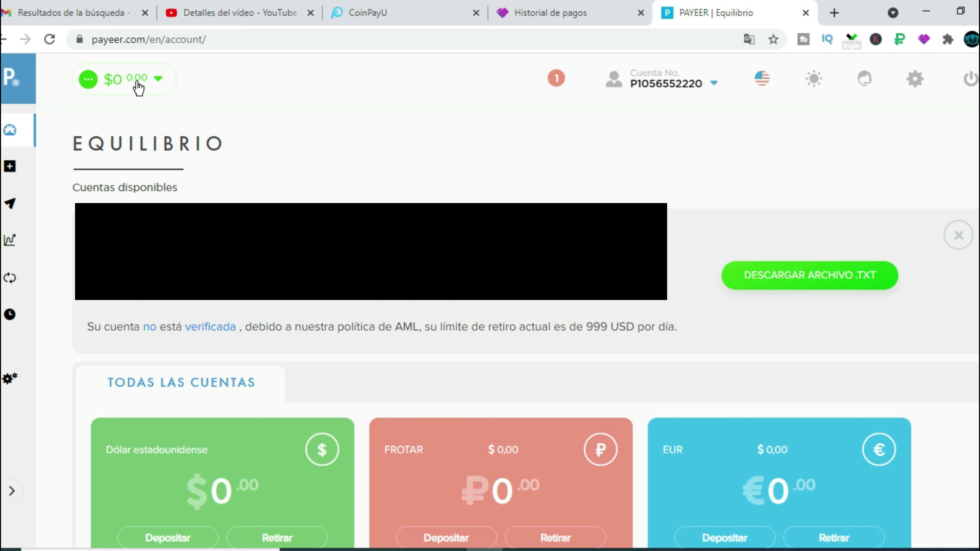
pyautogui.moveTo(656, 94)
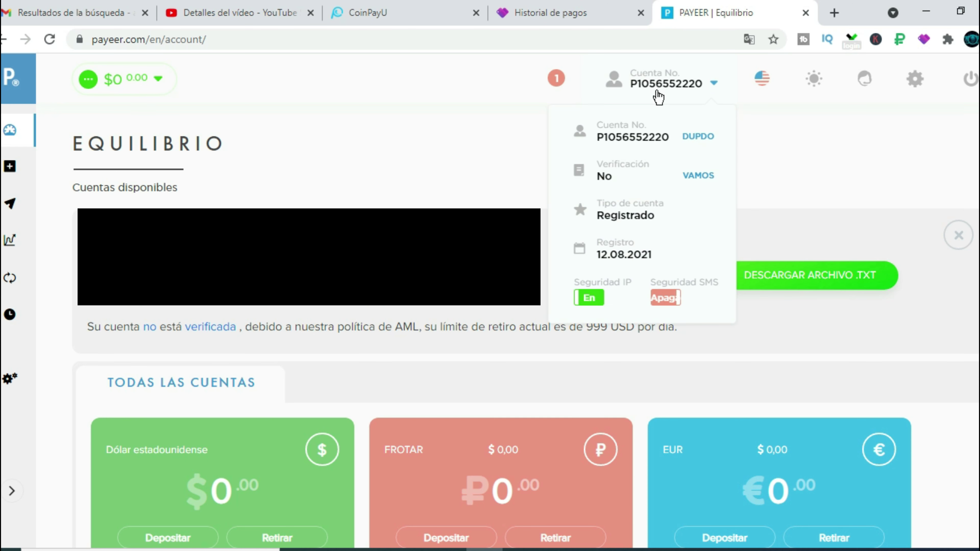
pyautogui.click(706, 138)
# Check the available interface languages and switch the site to the dark theme (Oscuro)
pyautogui.moveTo(770, 92)
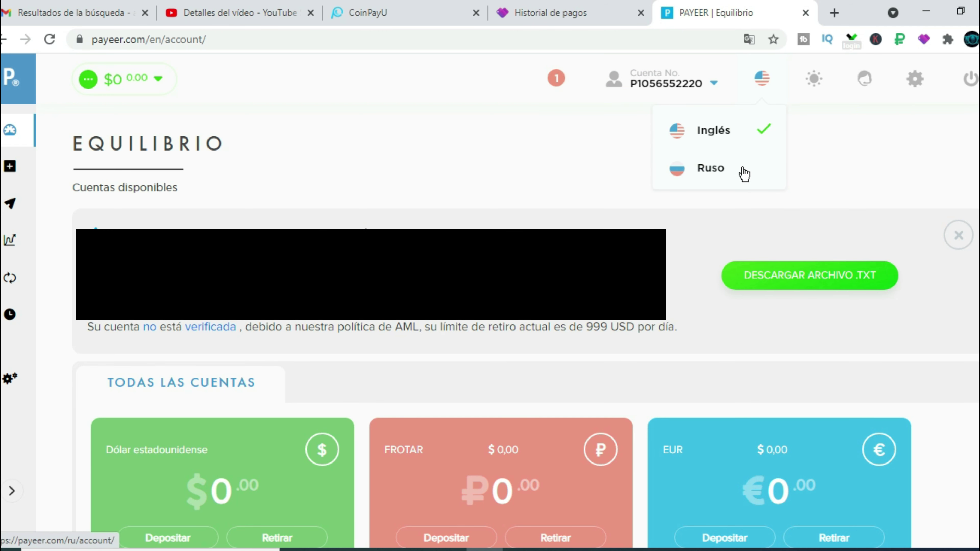
pyautogui.moveTo(822, 92)
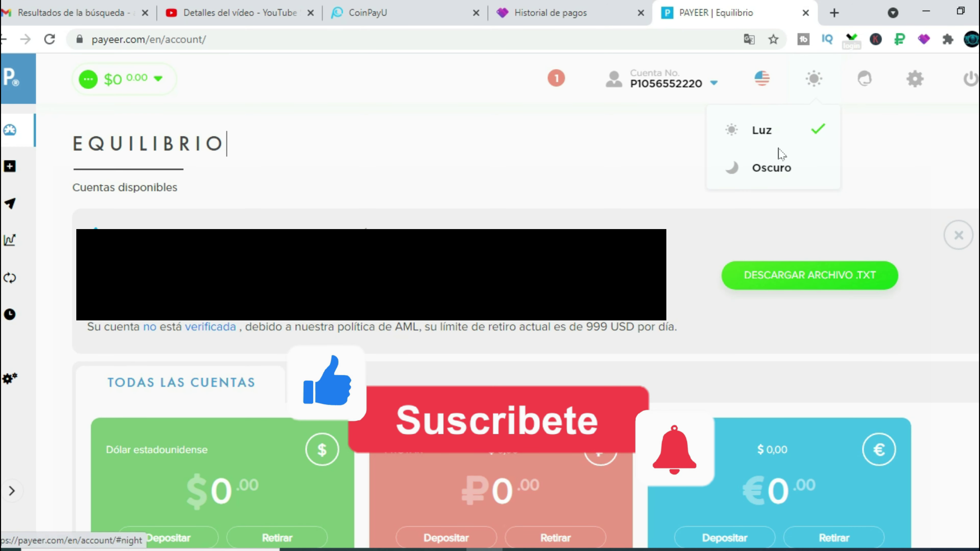
pyautogui.click(778, 165)
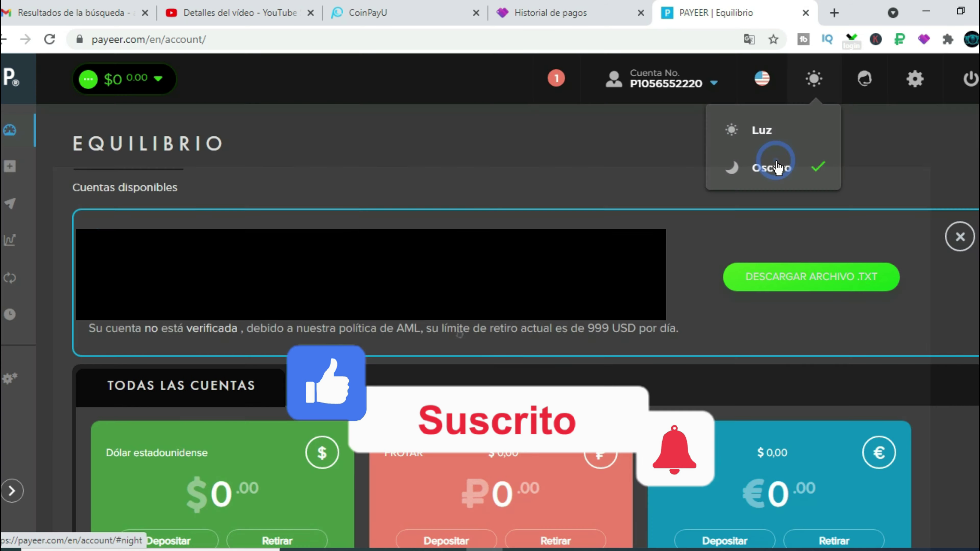
# View the support tickets page and the account settings, and return to the balance overview
pyautogui.click(865, 84)
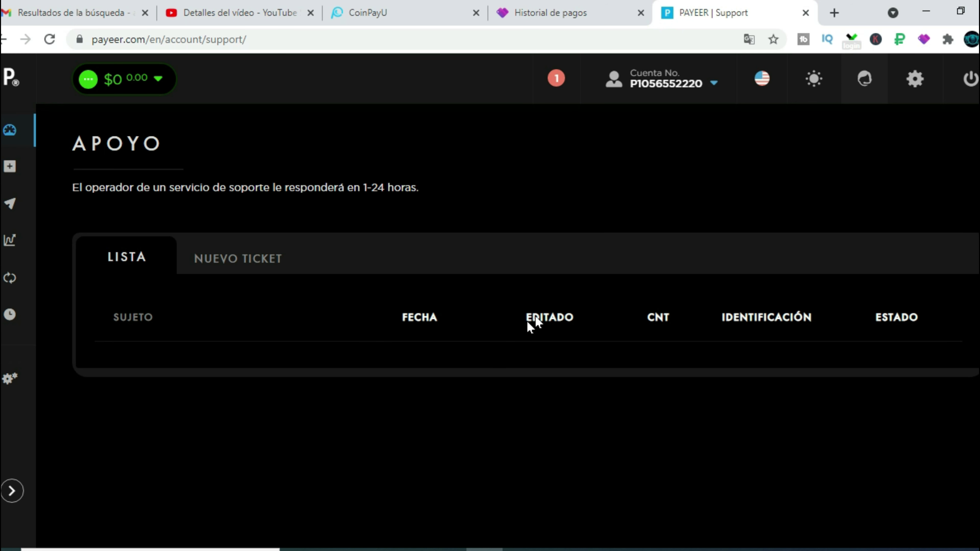
pyautogui.click(915, 79)
pyautogui.click(21, 140)
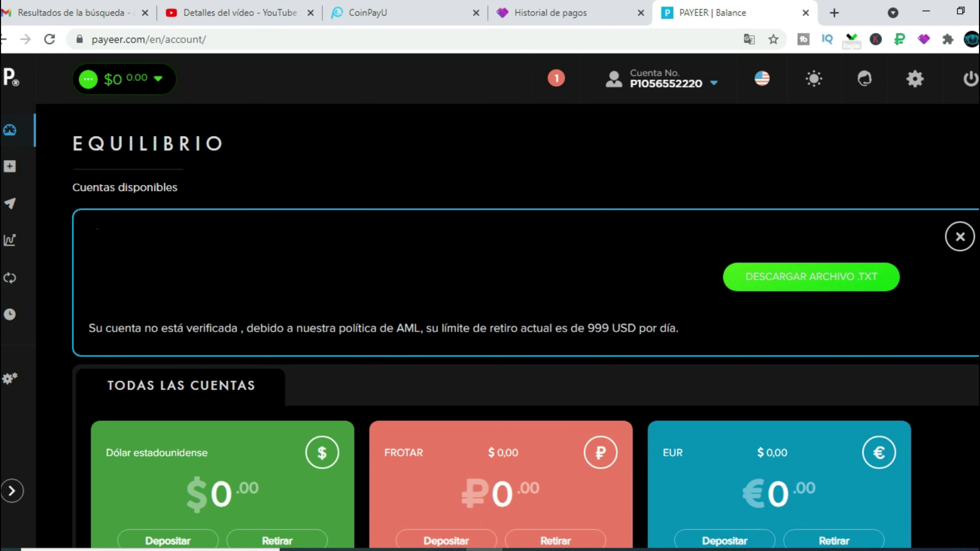
# Examine the withdrawal limit notice and all fiat and cryptocurrency balance cards, from US dollar to XRP
pyautogui.scroll(-2, 526, 325)
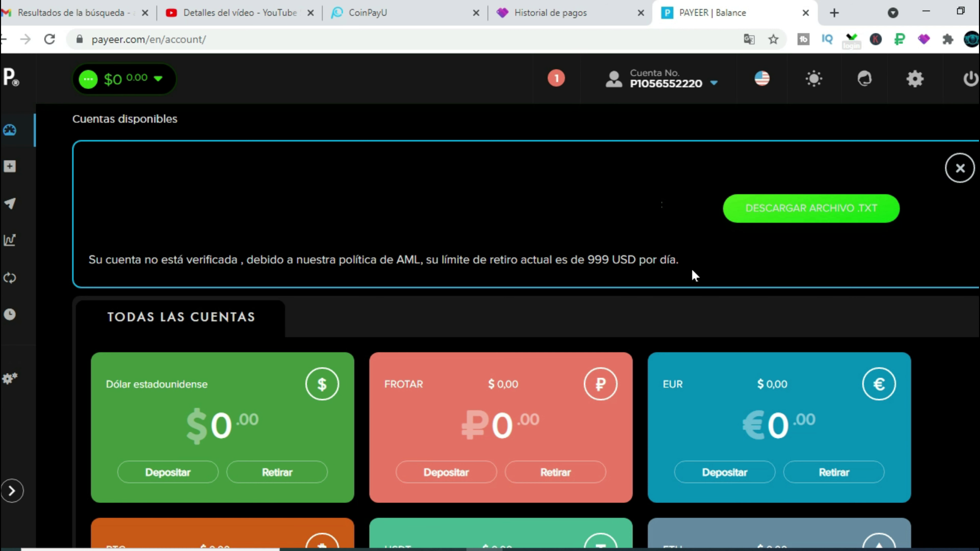
pyautogui.scroll(-5, 692, 272)
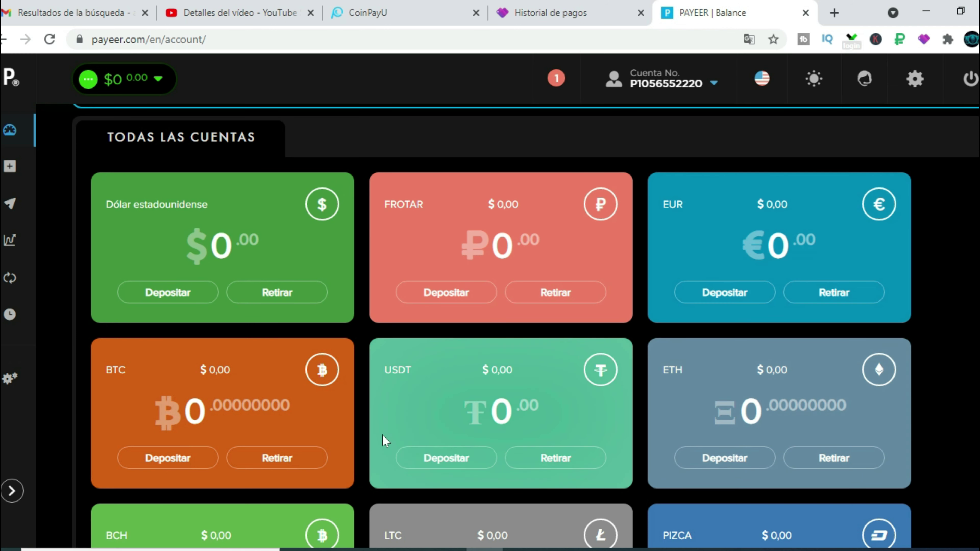
pyautogui.scroll(-4, 961, 409)
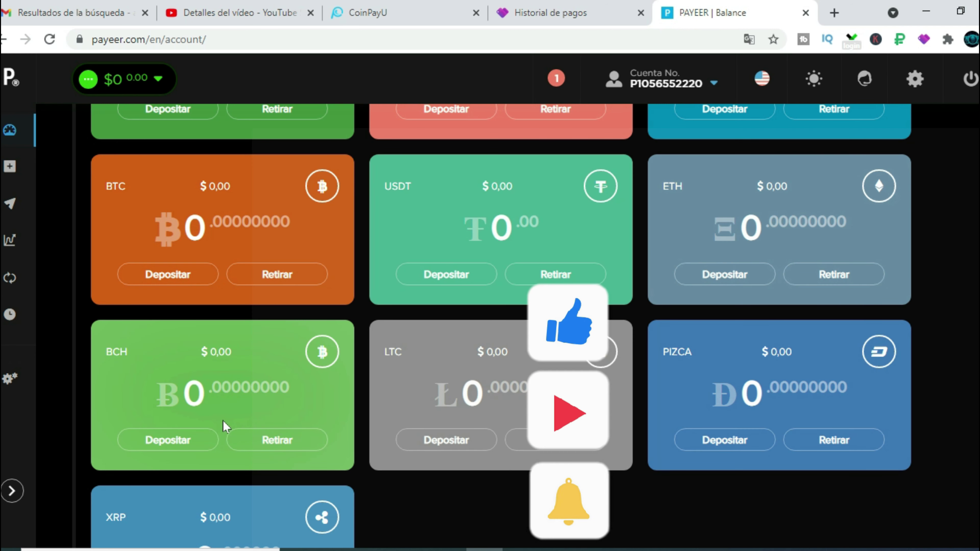
pyautogui.scroll(-3, 502, 328)
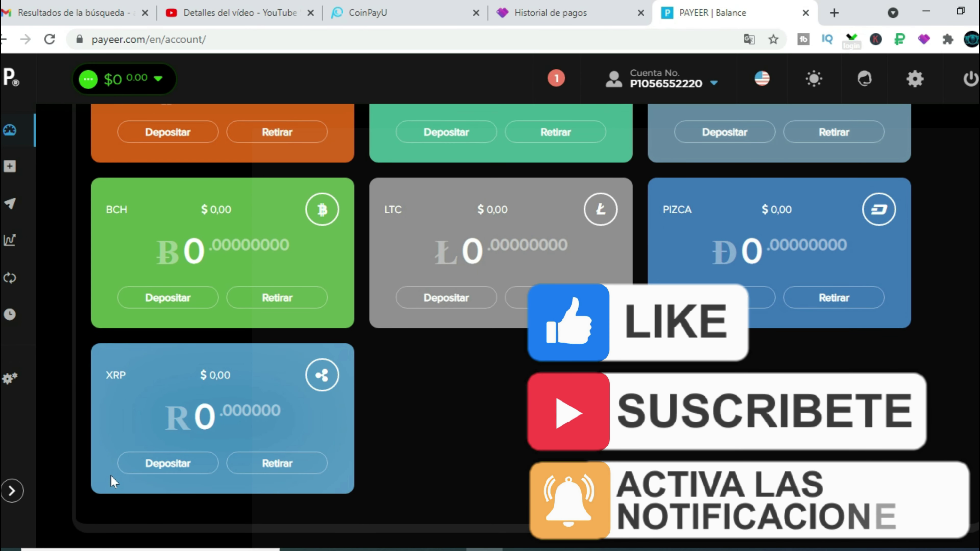
pyautogui.scroll(10, 502, 329)
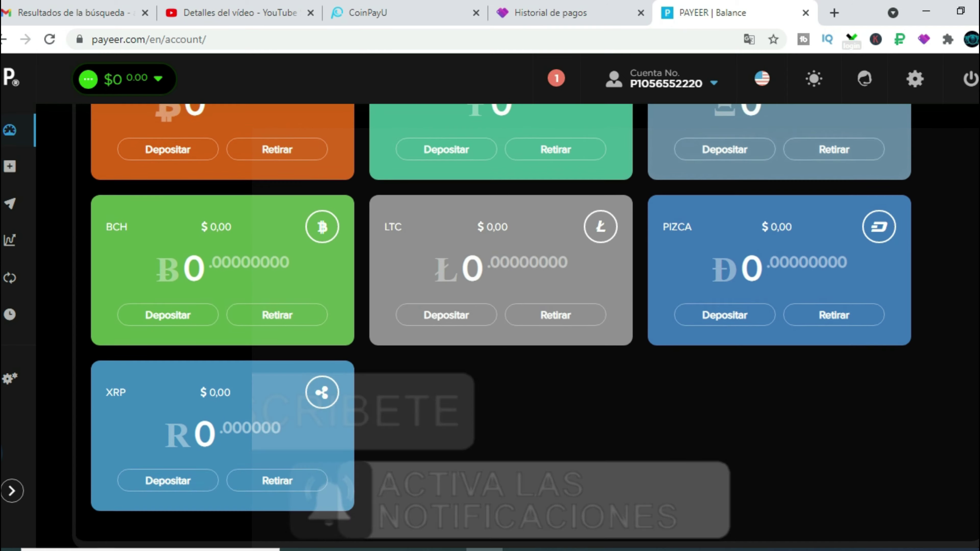
pyautogui.scroll(1, 501, 328)
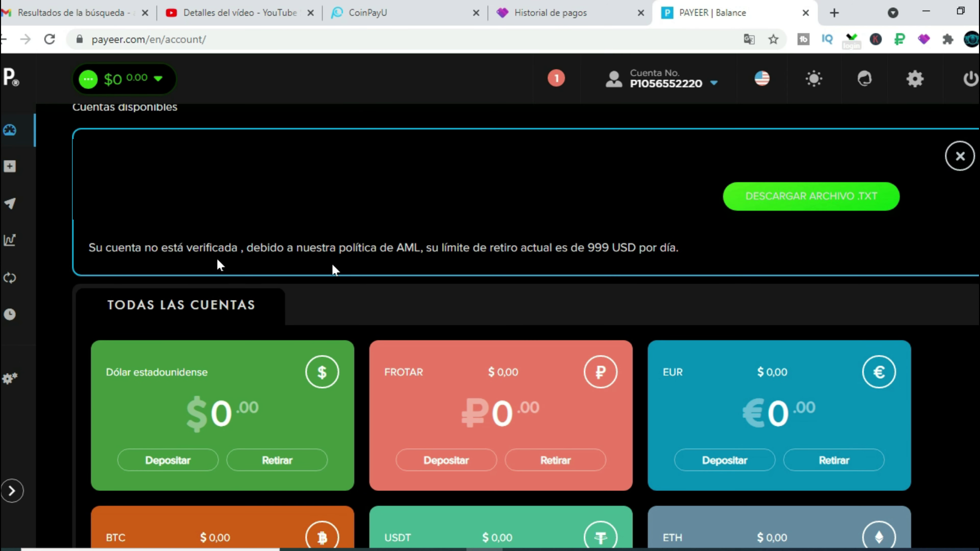
pyautogui.scroll(-10, 177, 258)
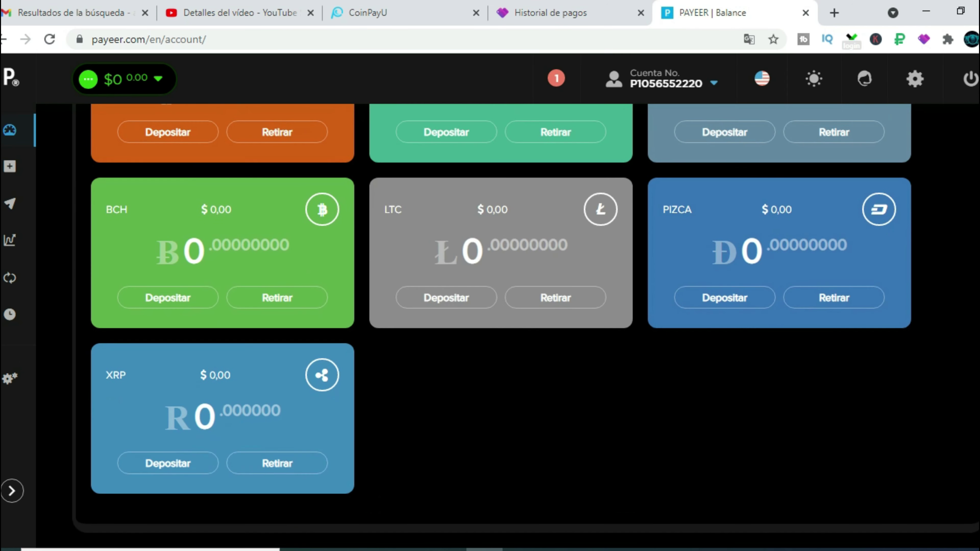
pyautogui.scroll(5, 177, 258)
# Examine the deposit form on the Agregar page, including the selectable accounts, payment systems, and amount and total fields
pyautogui.click(9, 167)
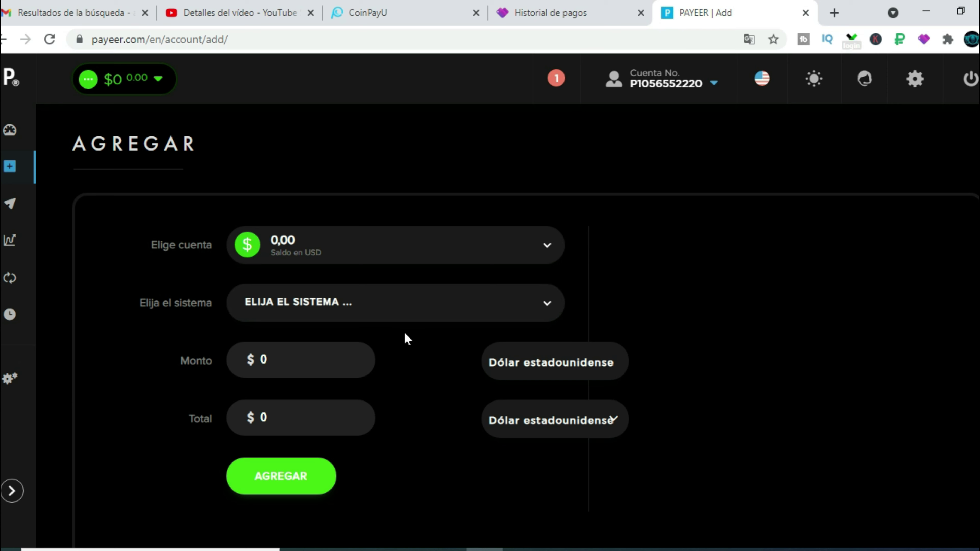
pyautogui.click(556, 243)
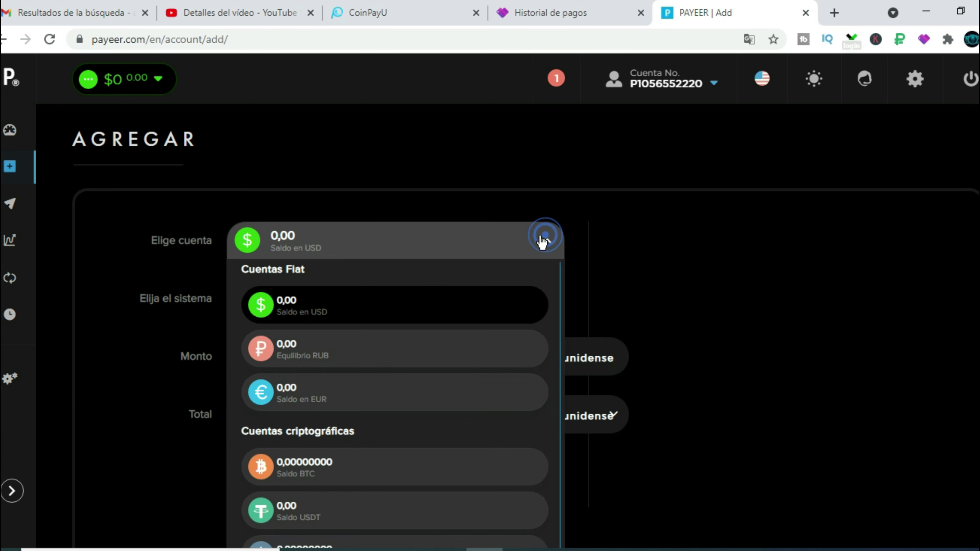
pyautogui.click(640, 276)
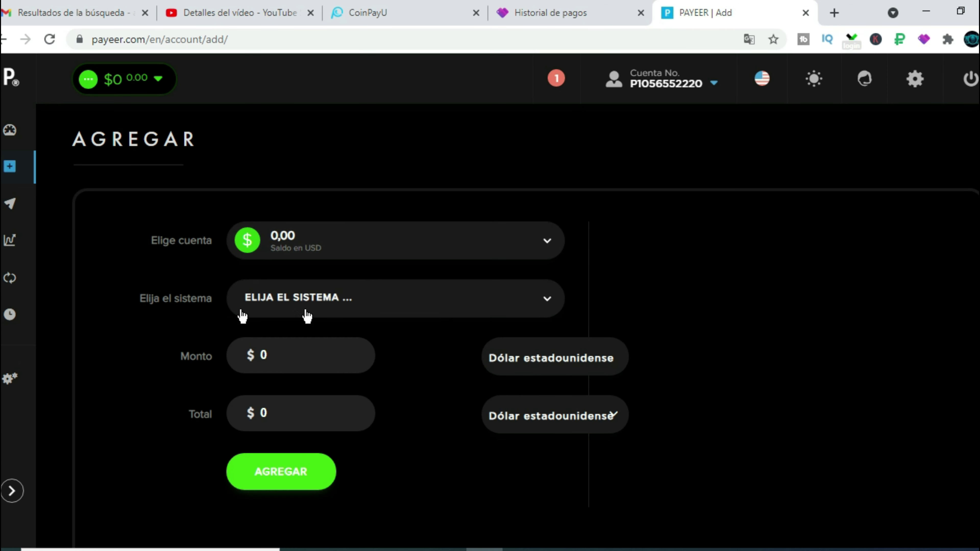
pyautogui.click(540, 302)
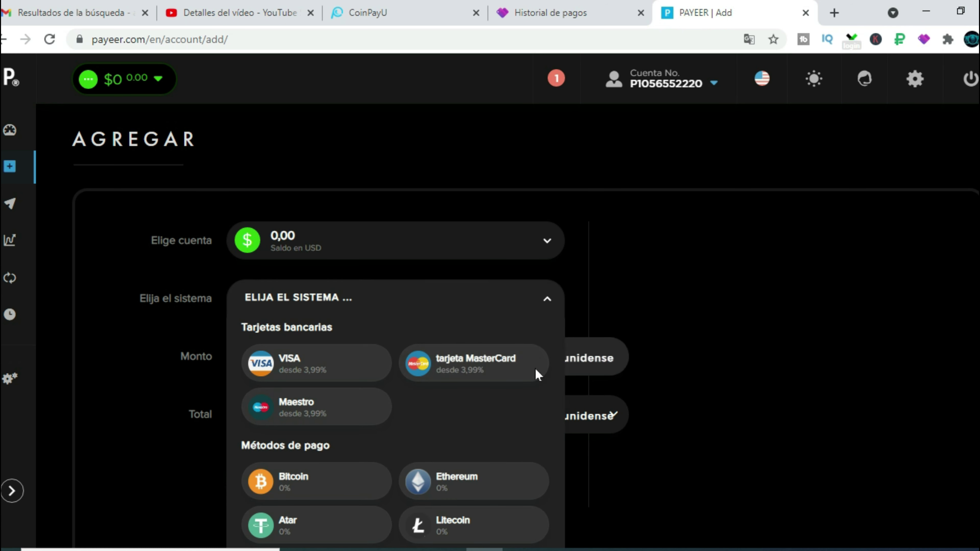
pyautogui.click(783, 312)
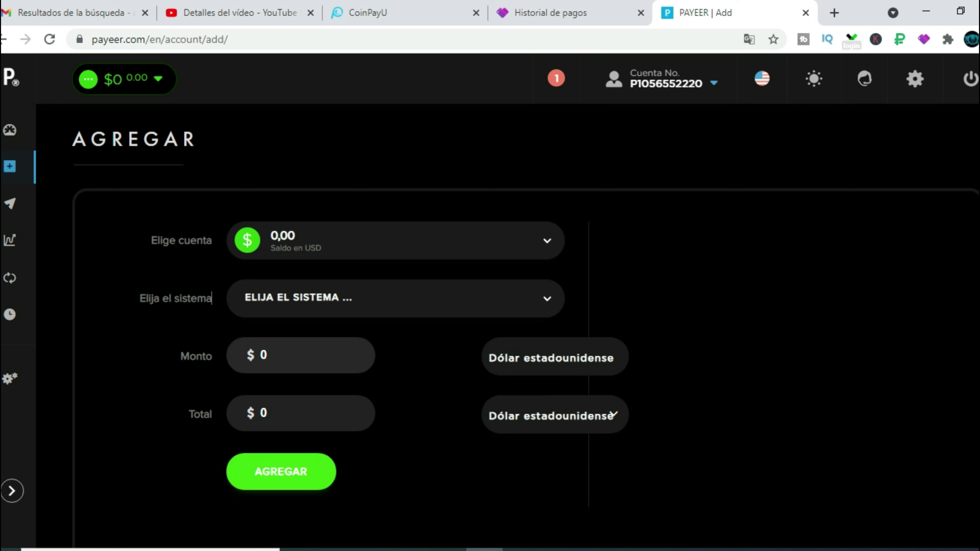
pyautogui.click(271, 354)
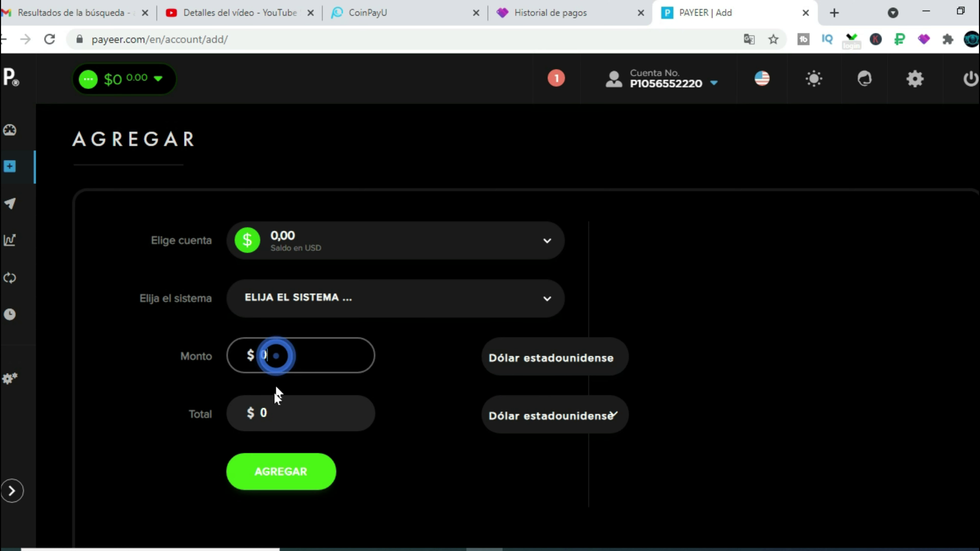
pyautogui.click(262, 412)
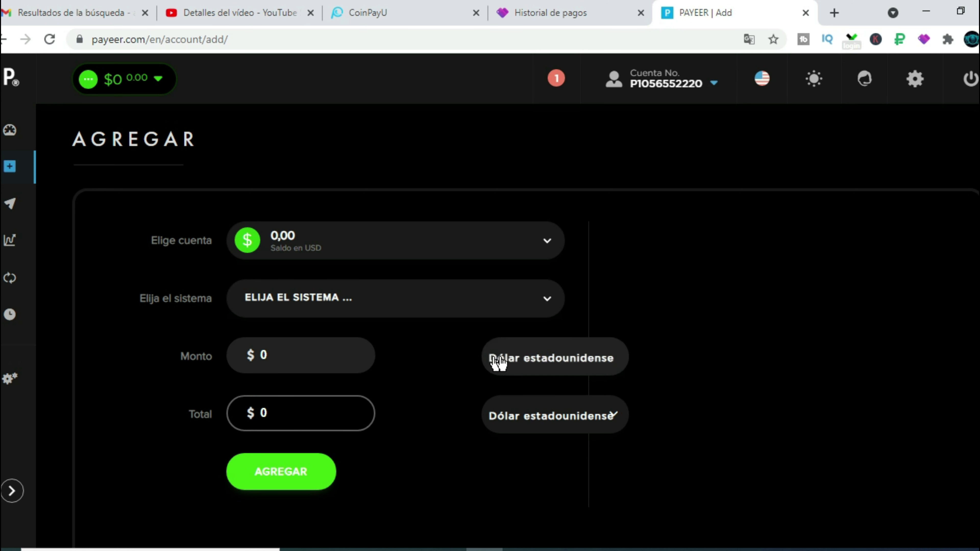
pyautogui.scroll(-2, 427, 460)
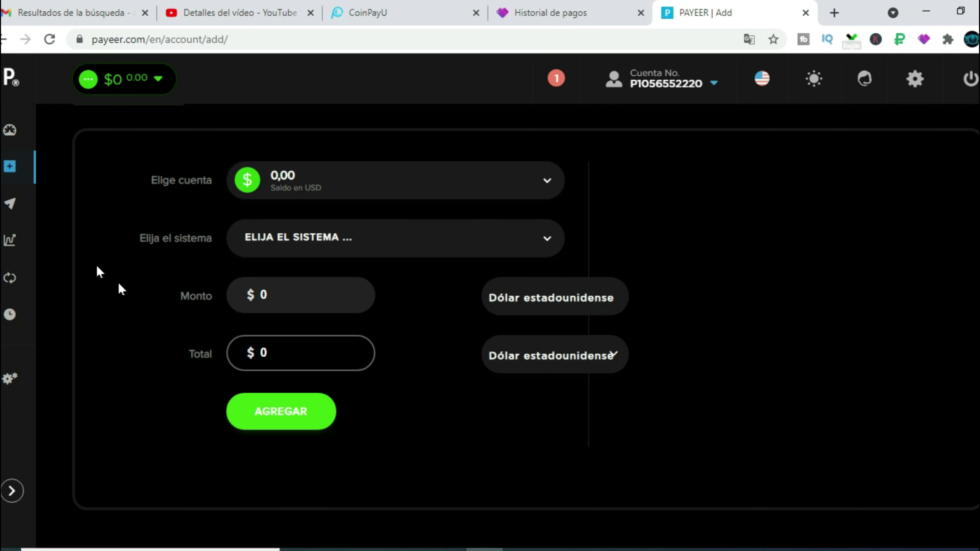
# Go to the Transferir page and check the available transfer systems and templates, keeping Payeer as the system
pyautogui.click(14, 203)
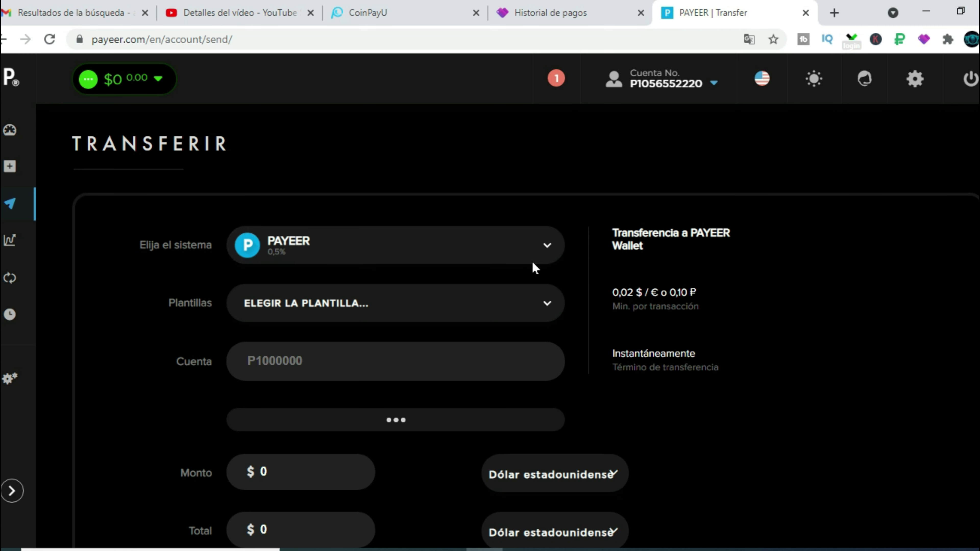
pyautogui.click(548, 237)
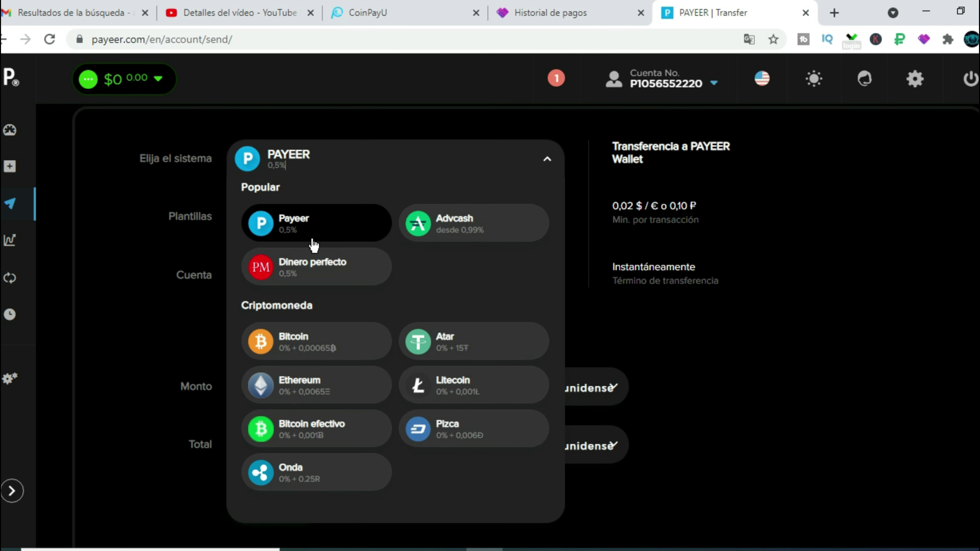
pyautogui.click(685, 381)
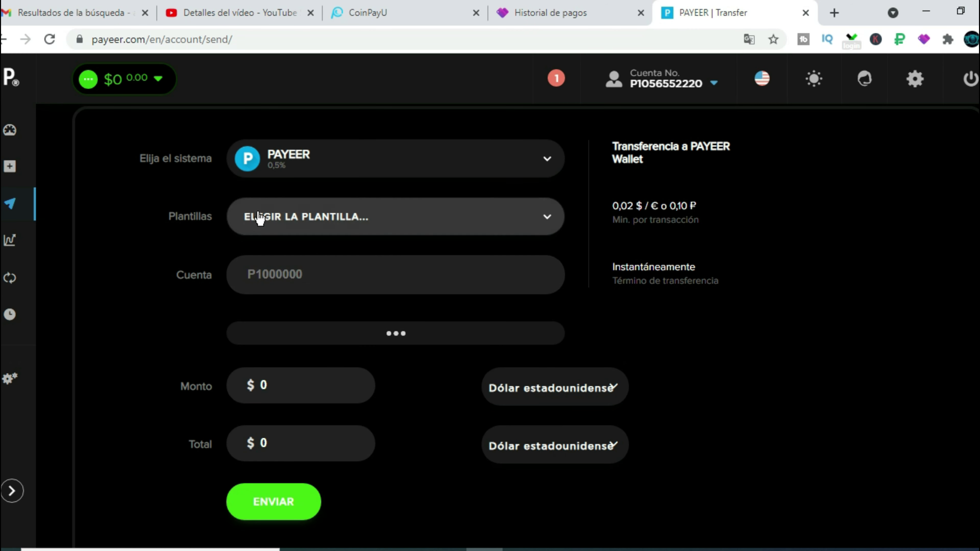
pyautogui.click(547, 217)
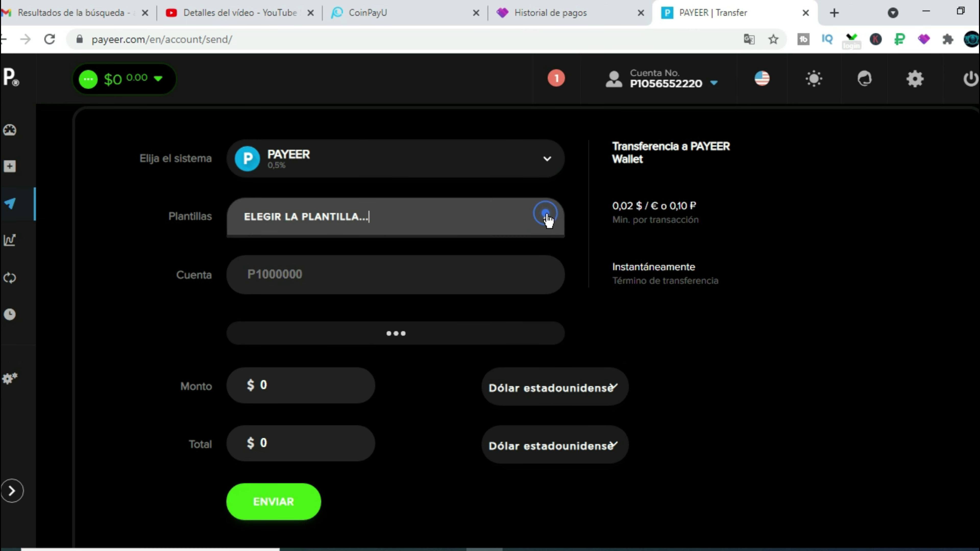
pyautogui.click(671, 379)
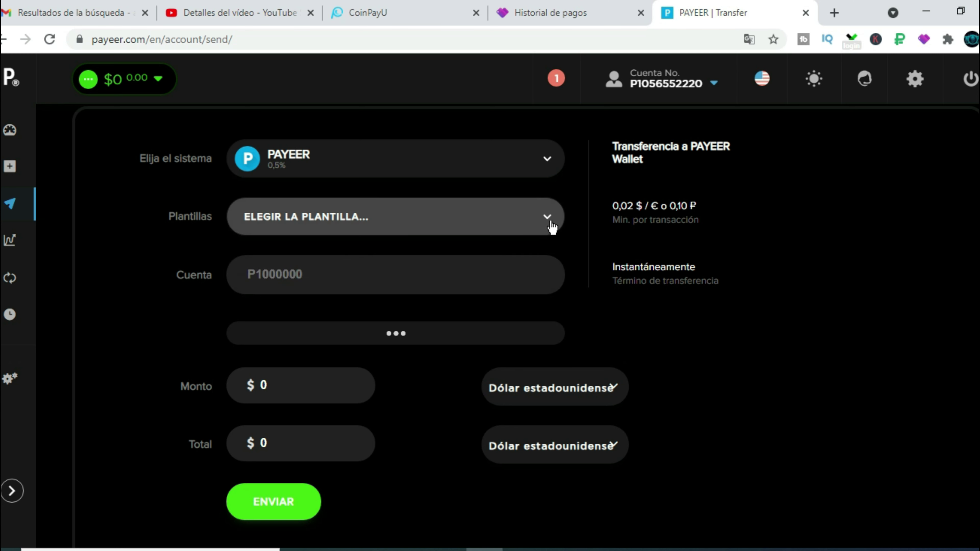
# Enter "p" as a sample recipient account in the transfer form and look over the amount and total fields
pyautogui.click(396, 259)
pyautogui.click(299, 274)
pyautogui.write('p')
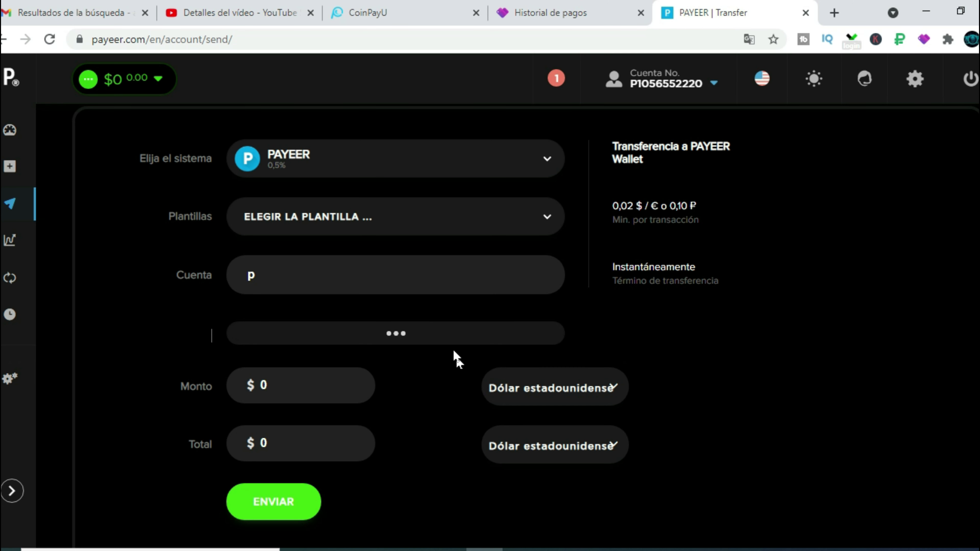
pyautogui.click(318, 381)
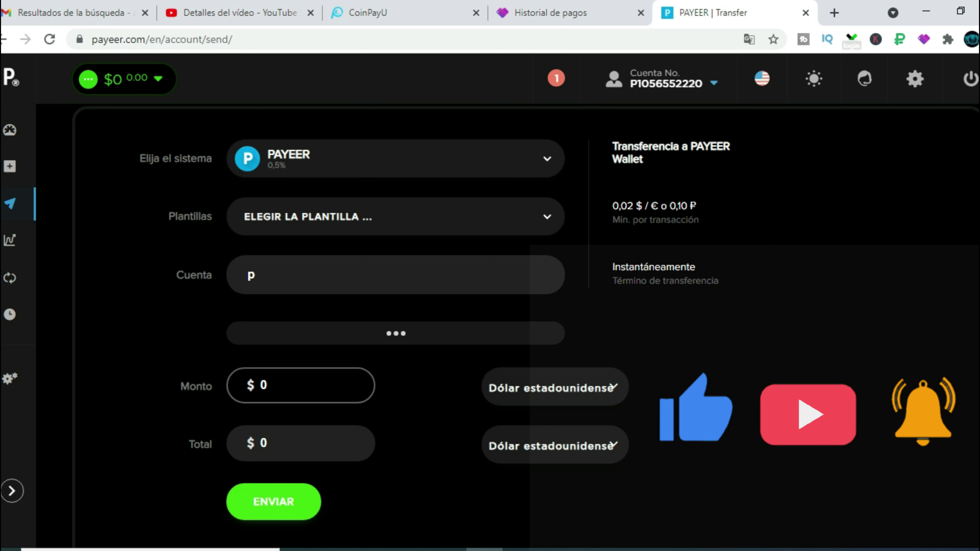
pyautogui.scroll(-1, 659, 241)
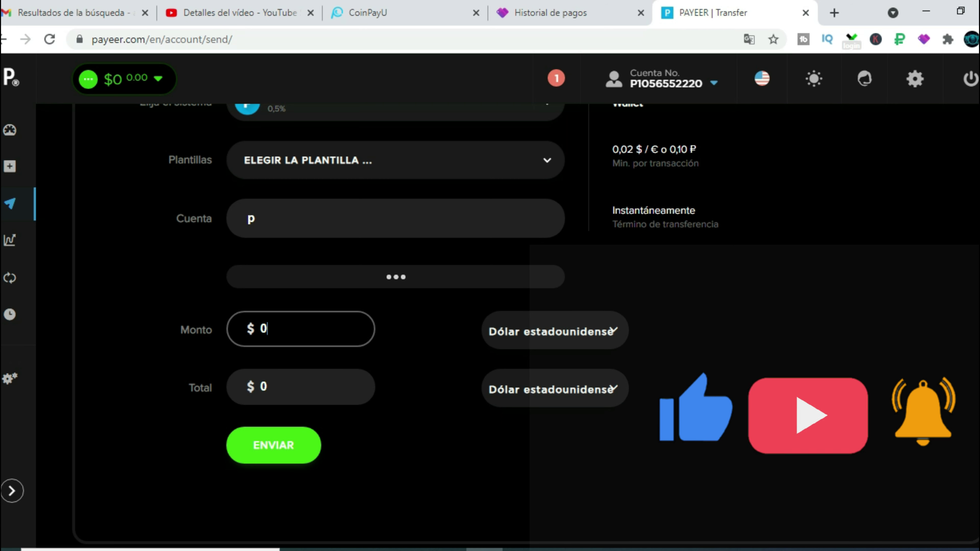
pyautogui.scroll(-1, 489, 317)
pyautogui.scroll(2, 21, 224)
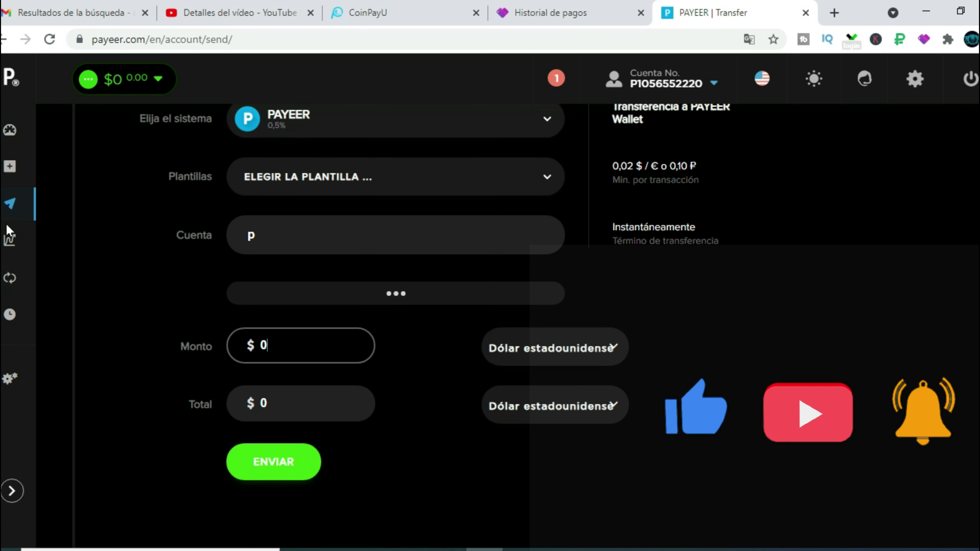
# View the BTC/USD trading page, and examine the fiat and cryptocurrency accounts offered as the source on the Intercambio page
pyautogui.click(16, 241)
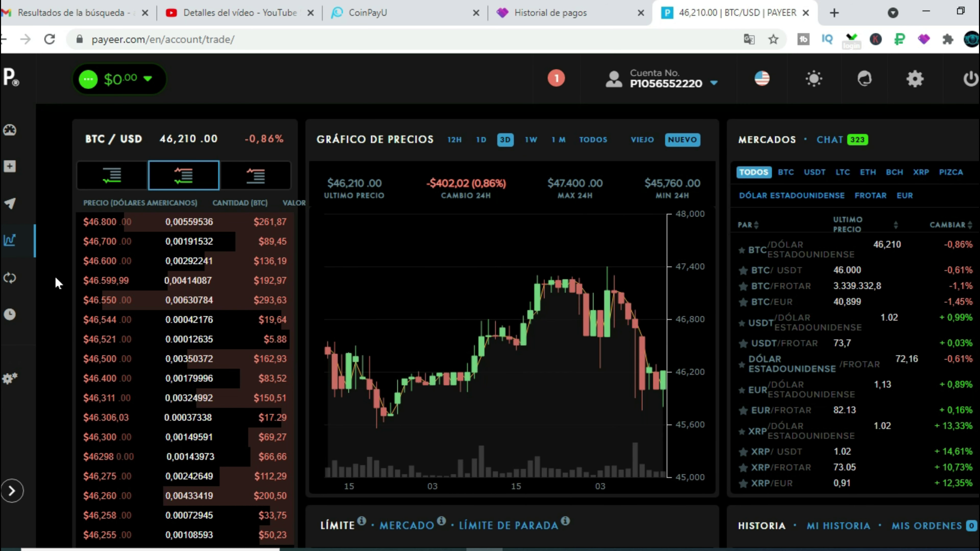
pyautogui.click(9, 279)
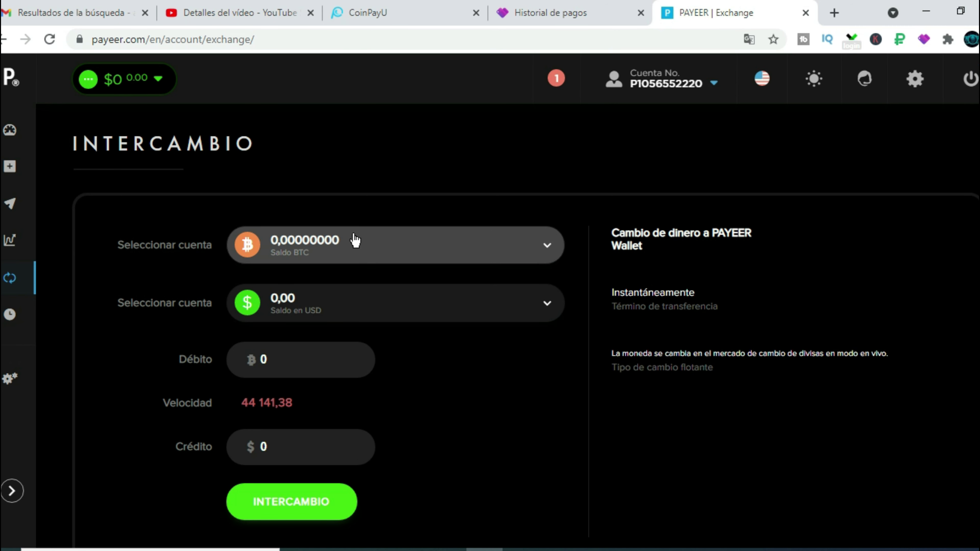
pyautogui.click(547, 246)
pyautogui.scroll(-5, 551, 397)
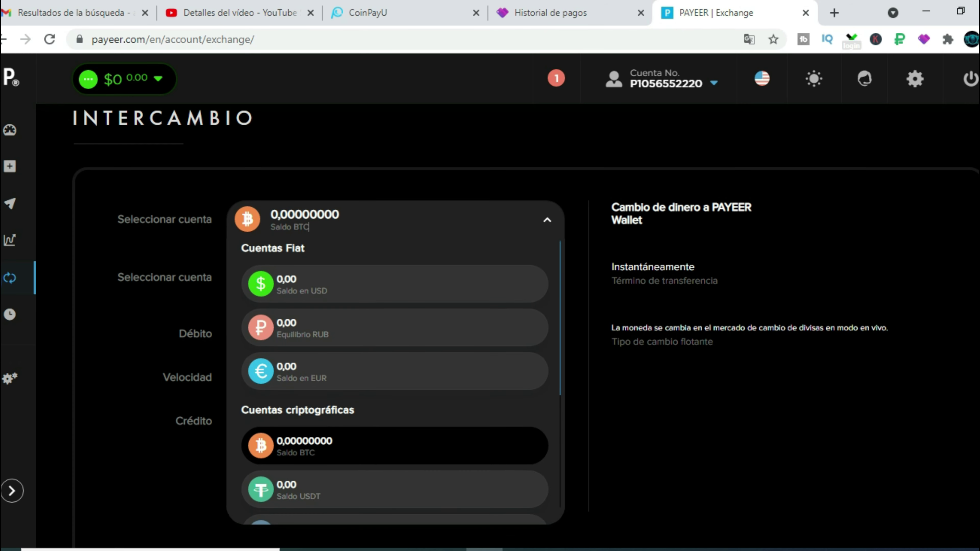
pyautogui.scroll(5, 547, 443)
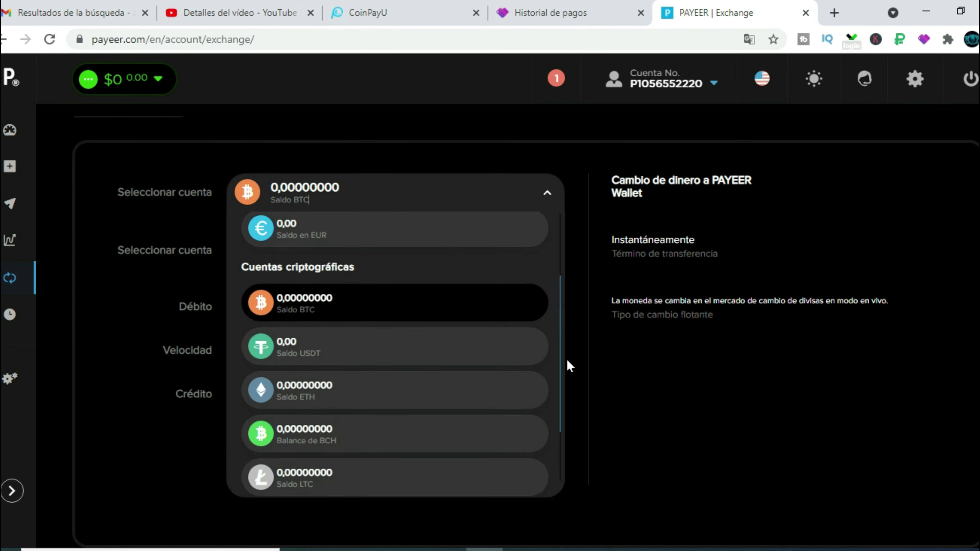
pyautogui.scroll(-2, 563, 305)
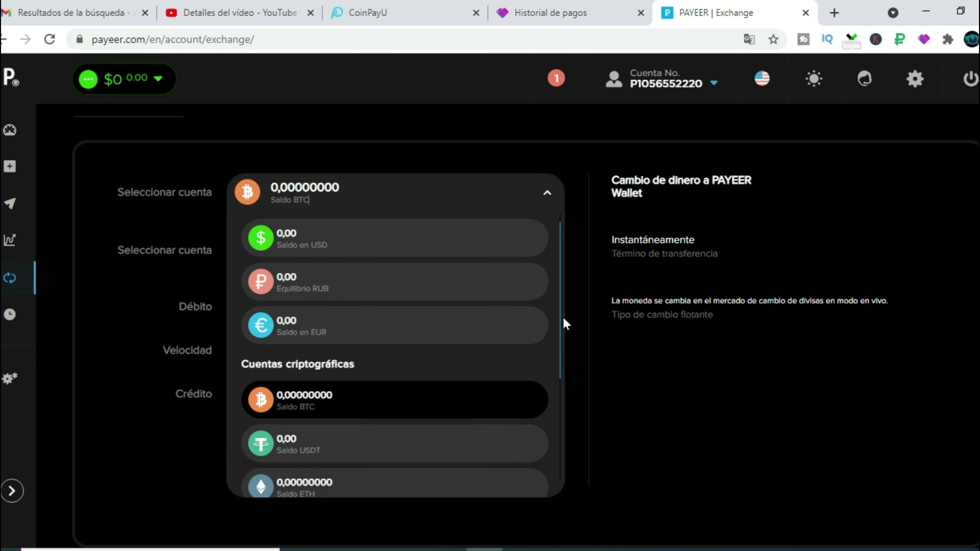
pyautogui.scroll(2, 562, 326)
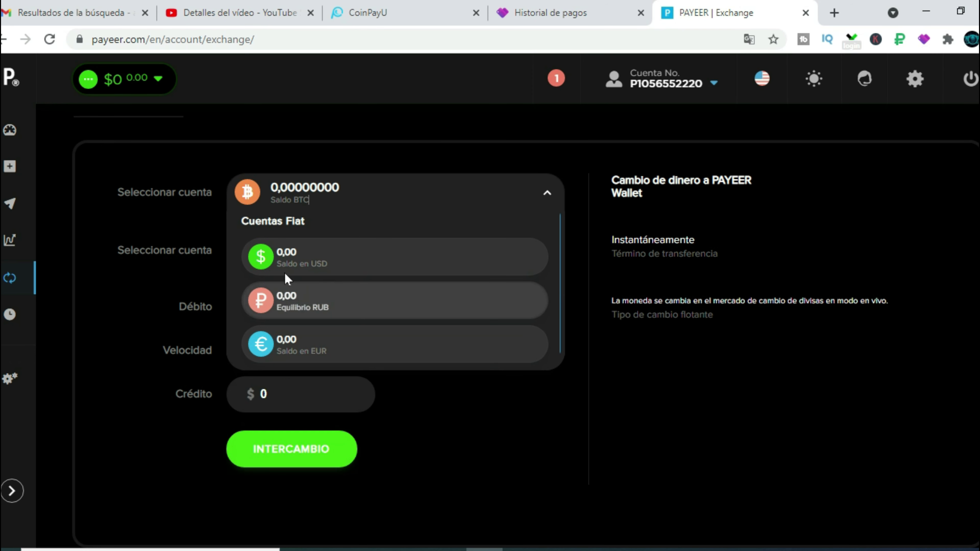
pyautogui.click(301, 260)
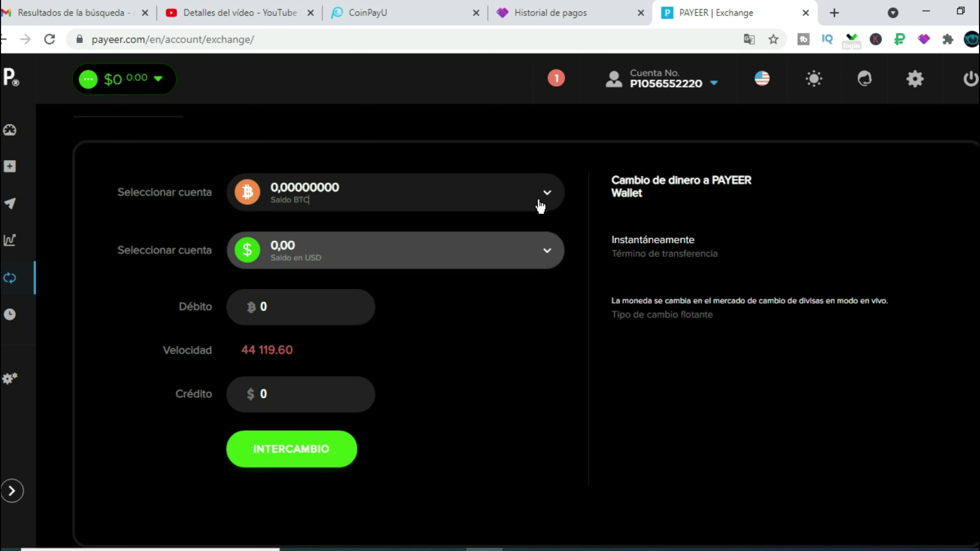
pyautogui.click(545, 192)
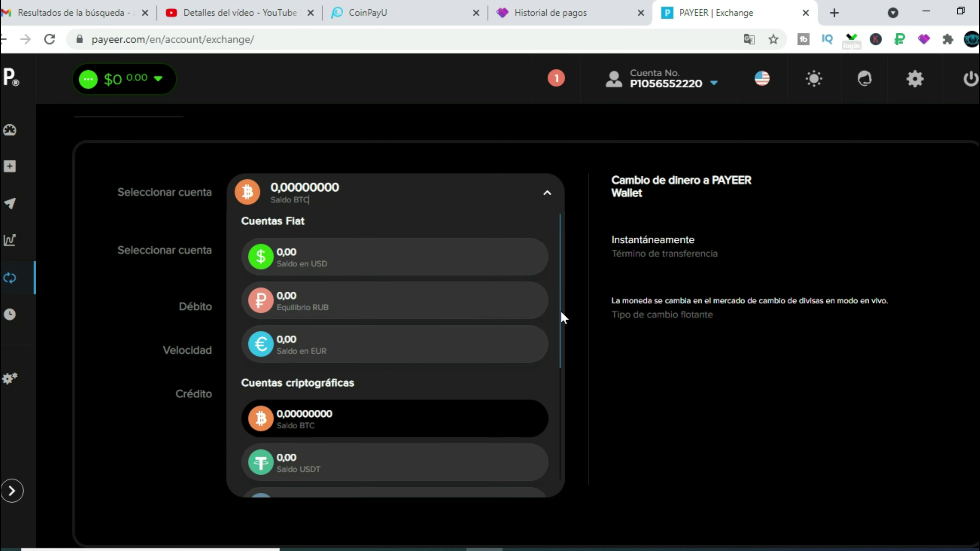
pyautogui.moveTo(562, 306); pyautogui.dragTo(548, 405)
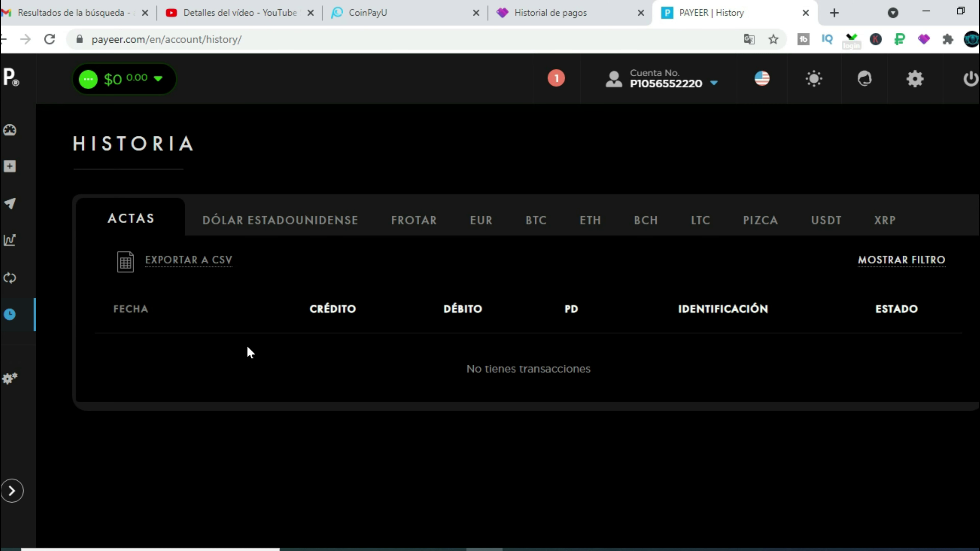
# Review the website API page's payment acceptance and mass payment (Pagos masivos) information, with the side navigation expanded to show its section names
pyautogui.click(9, 378)
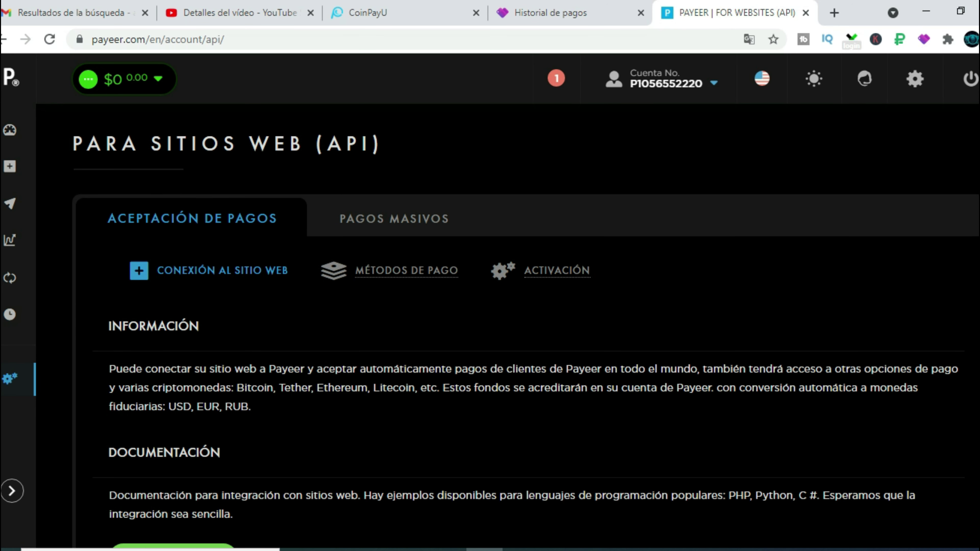
pyautogui.scroll(-4, 525, 332)
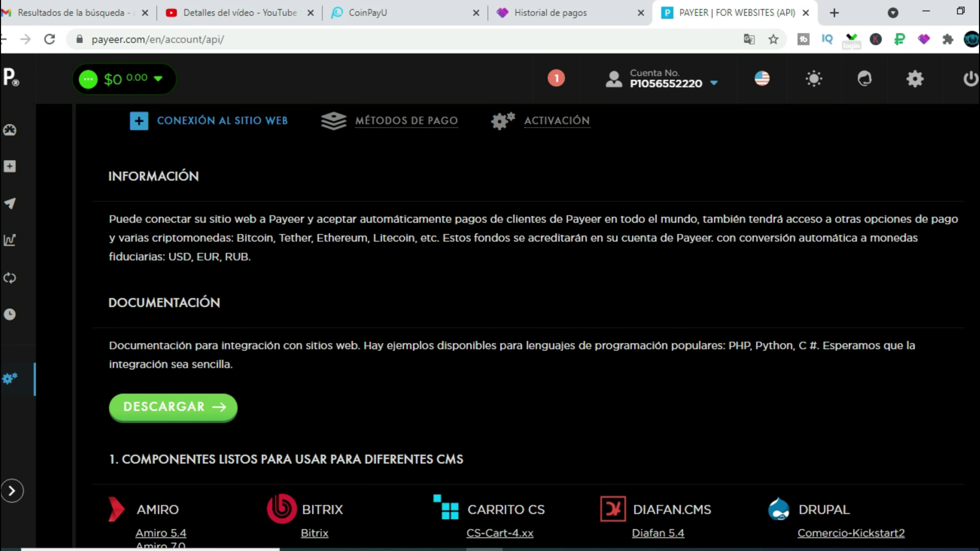
pyautogui.scroll(-8, 525, 332)
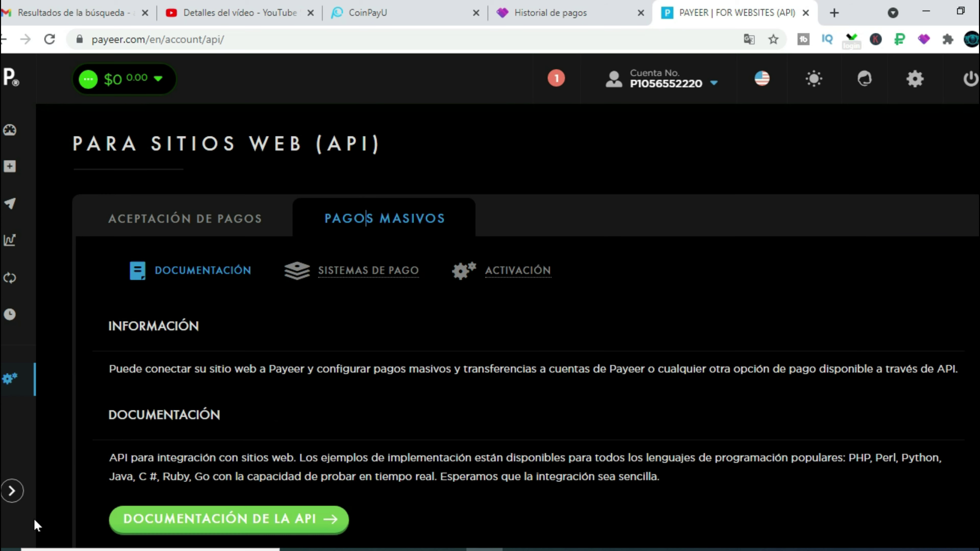
pyautogui.click(12, 491)
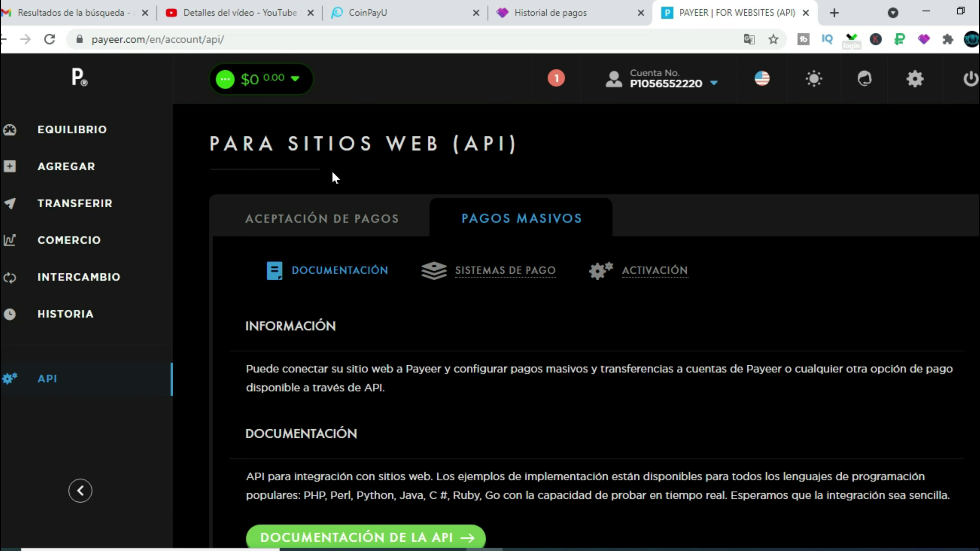
pyautogui.scroll(-5, 414, 177)
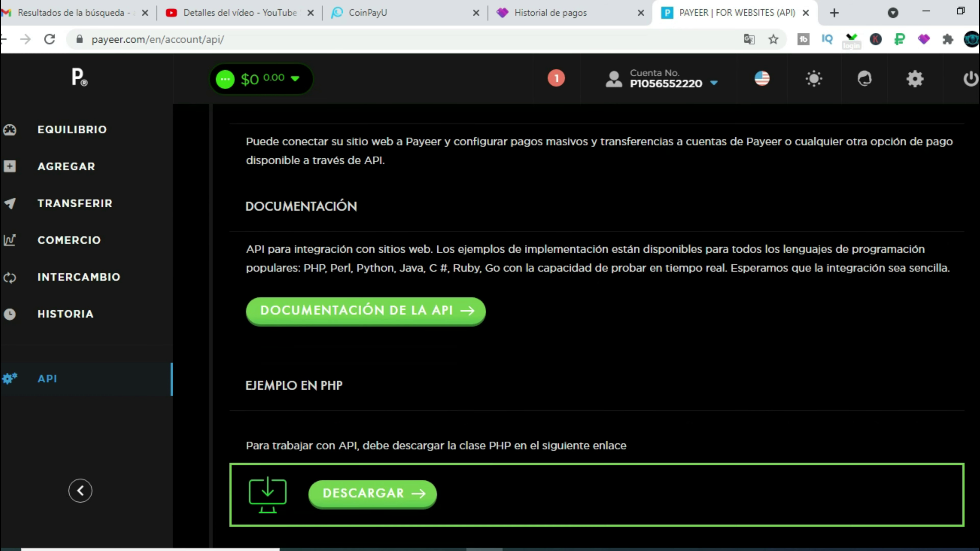
pyautogui.scroll(5, 596, 312)
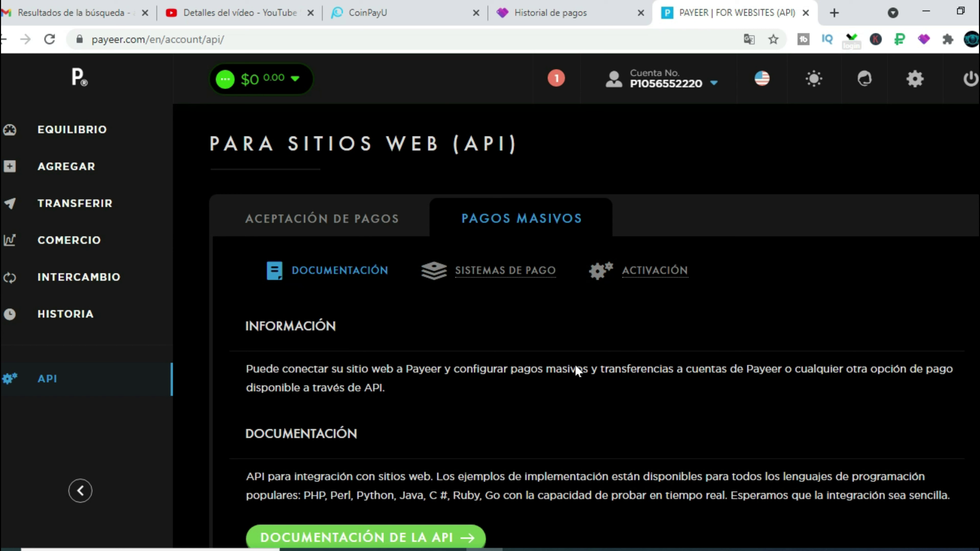